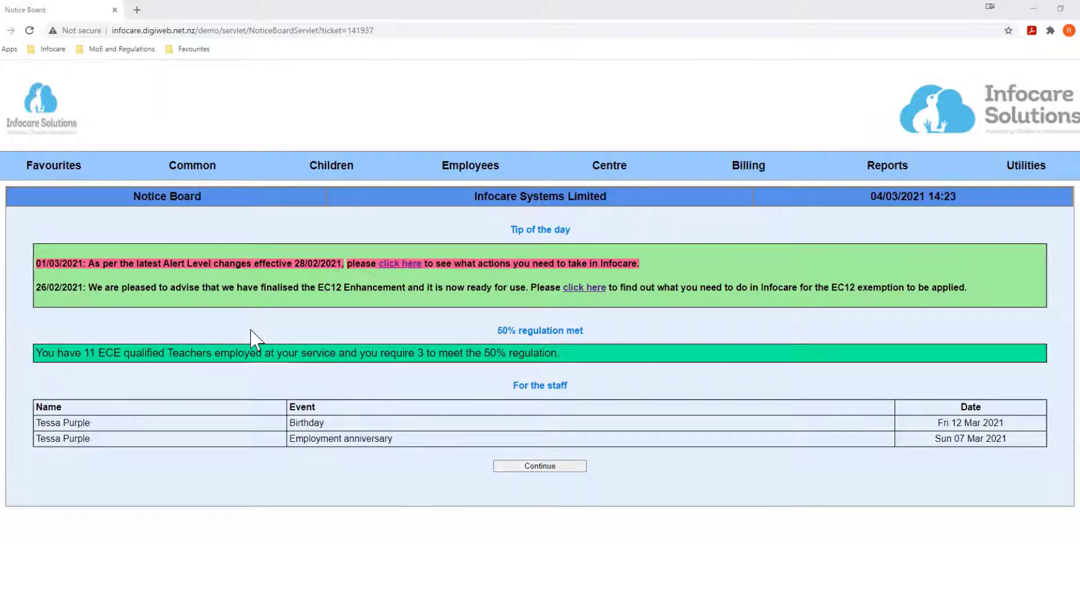
Step: Set up a general group report for 01 to 28 February 2021 with the print mode Sign In Sheet Information
mouse_move(880, 164)
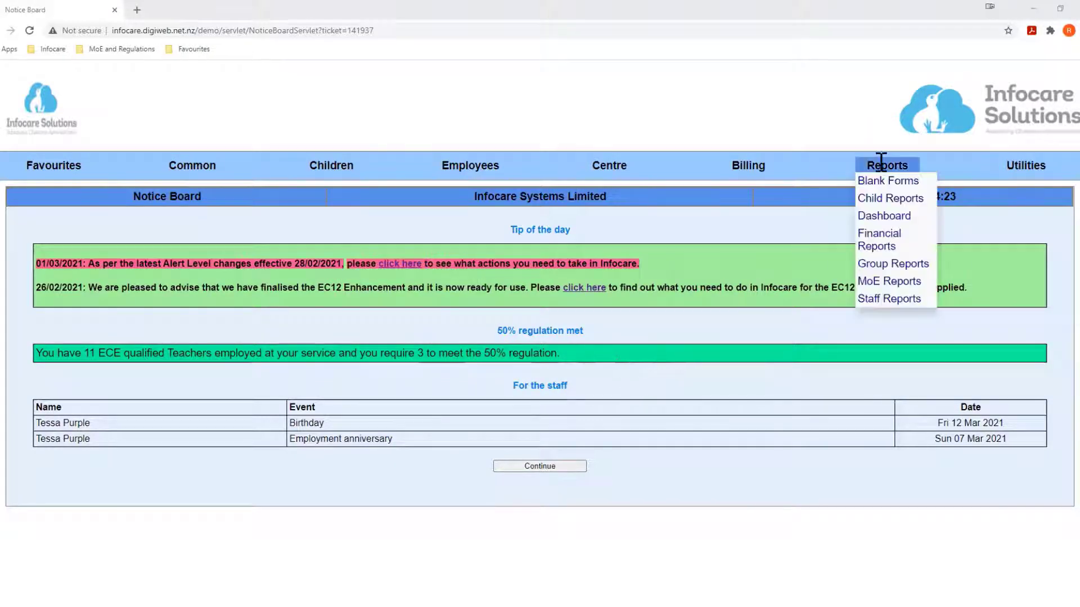
mouse_move(871, 203)
mouse_move(867, 265)
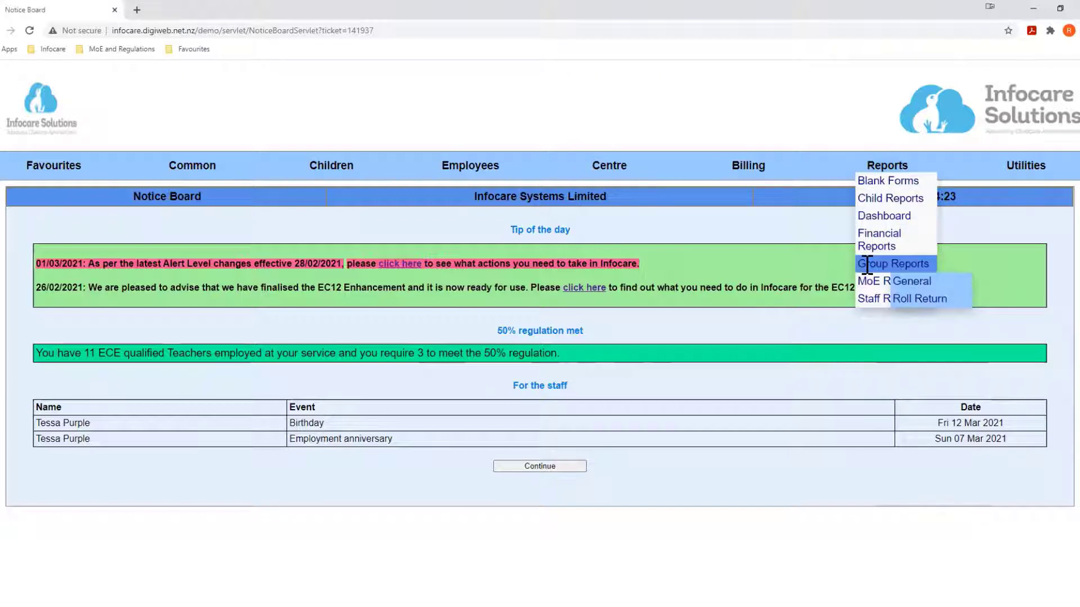
click(924, 287)
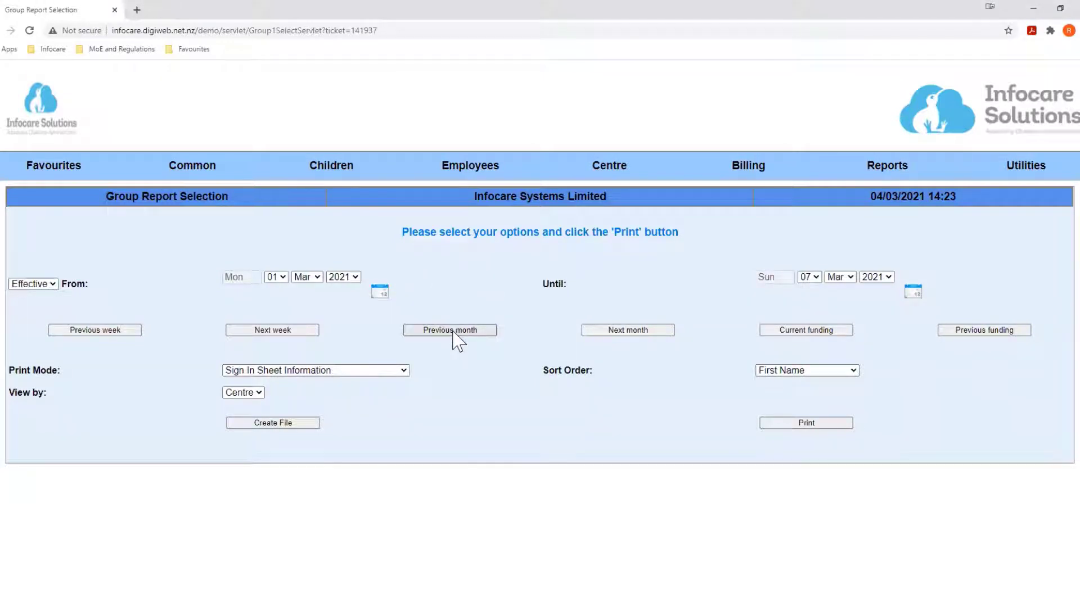
click(404, 370)
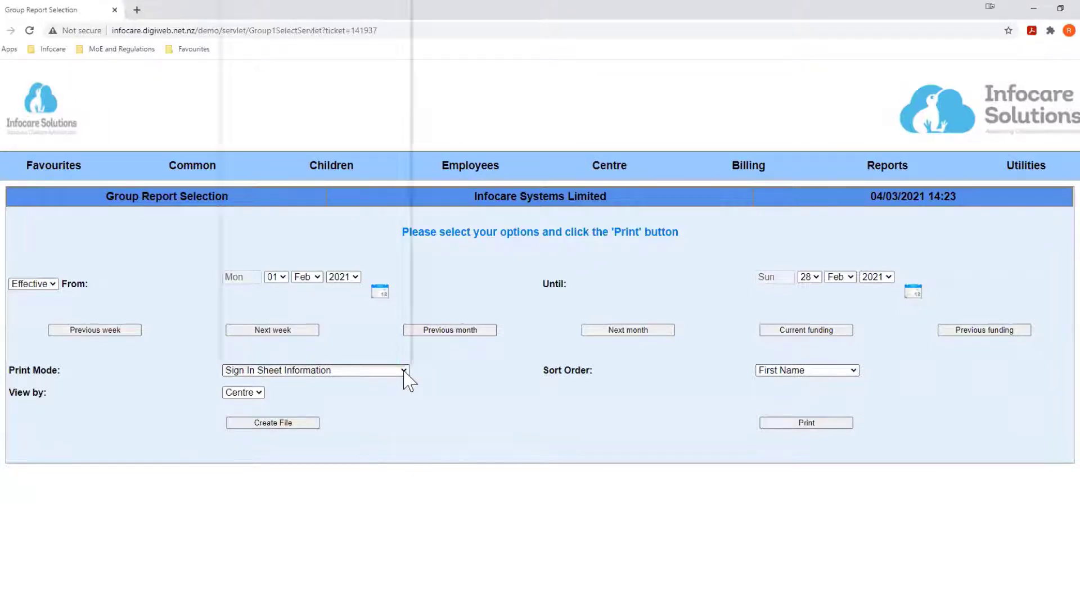
scroll(313, 360, down, 1)
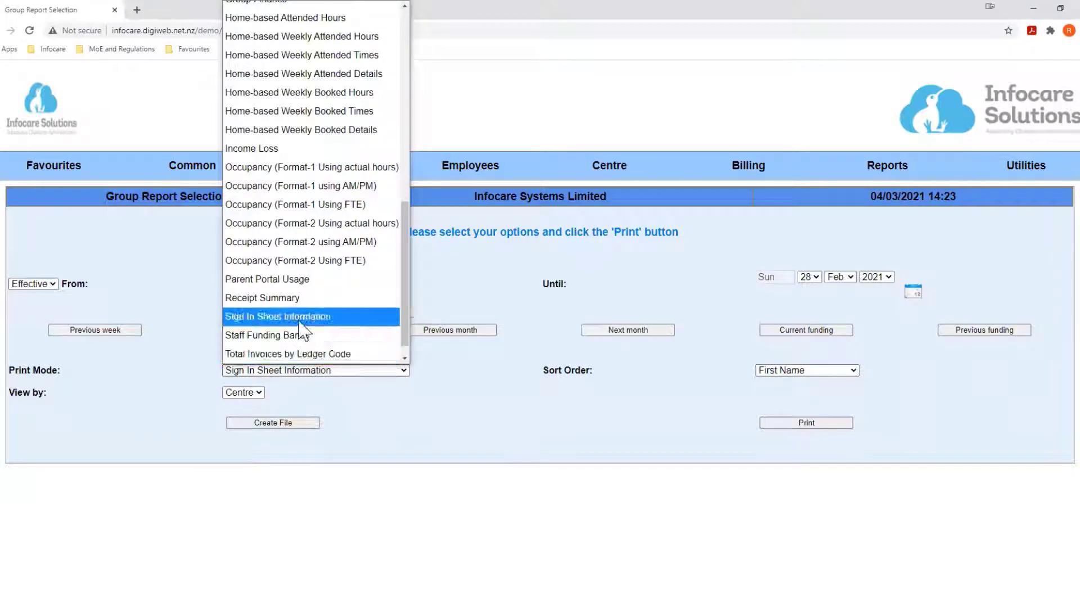
click(338, 317)
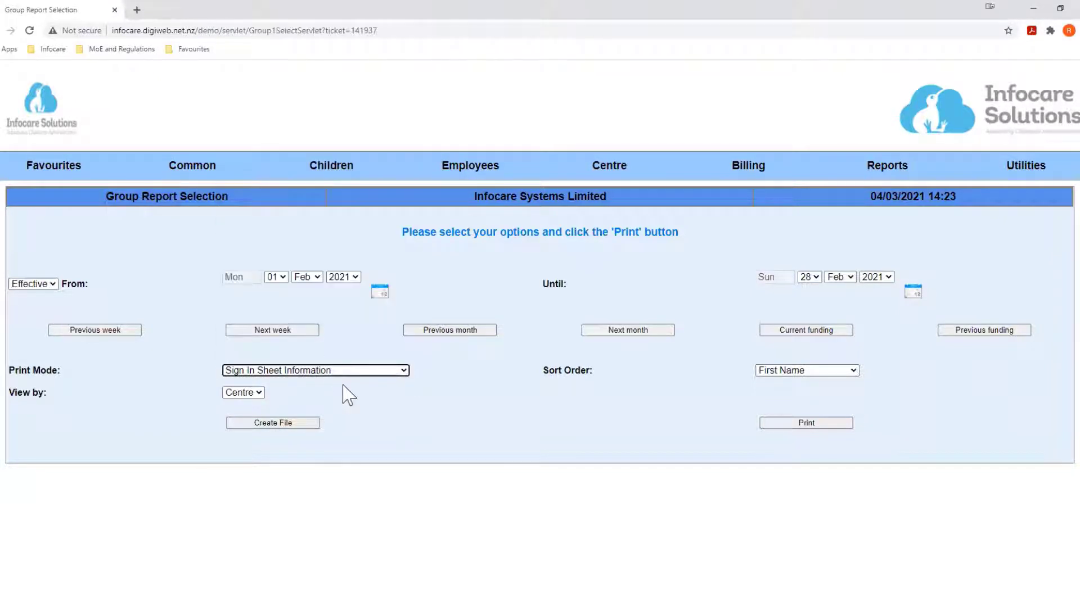
Step: Create the report file, download Group142350.csv and open it in Excel
click(269, 426)
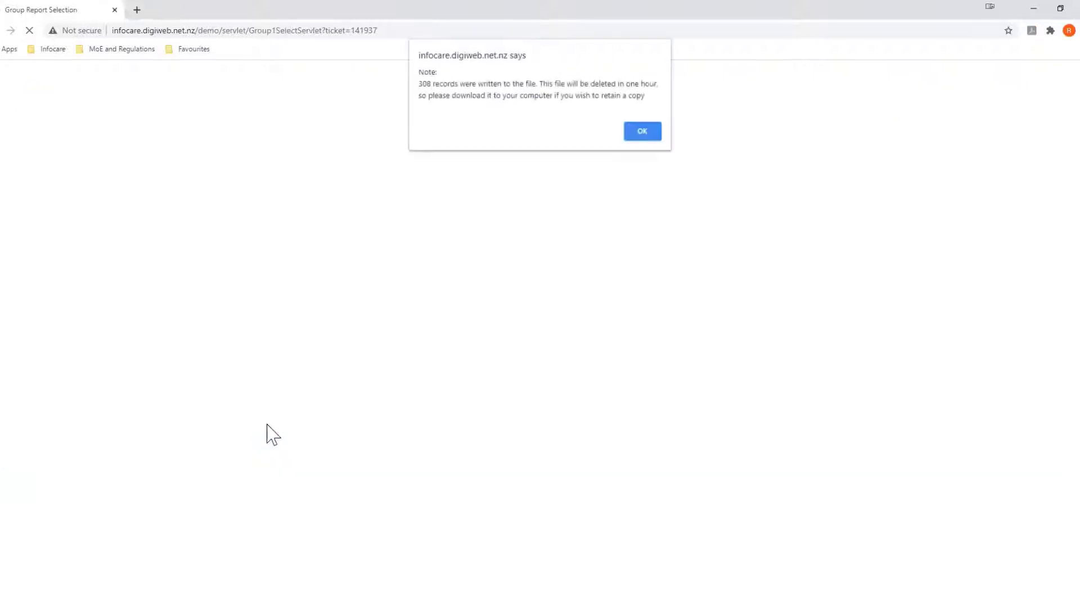
click(641, 132)
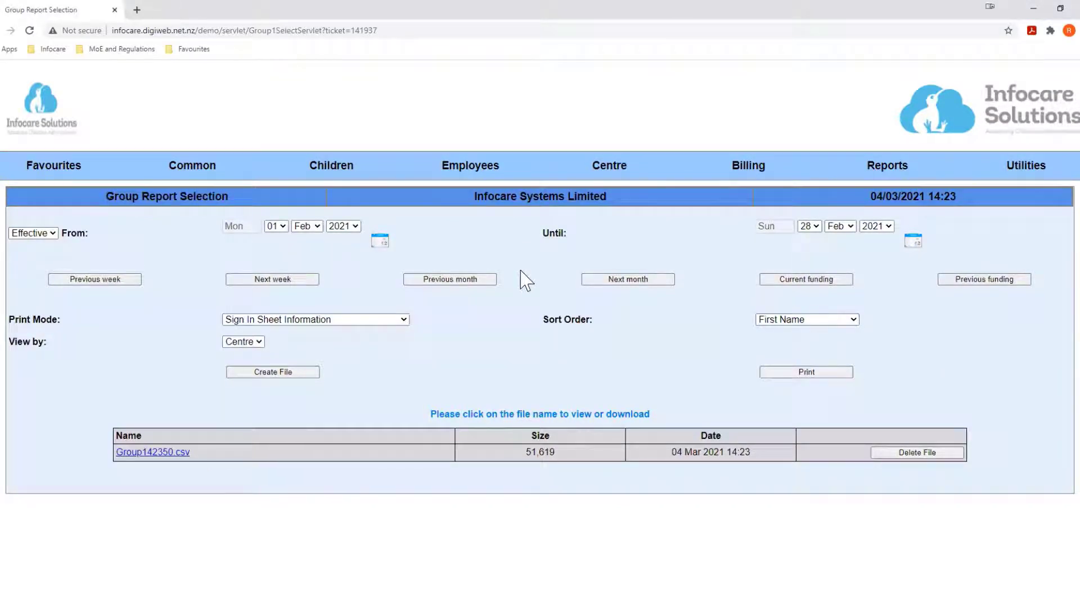
click(153, 453)
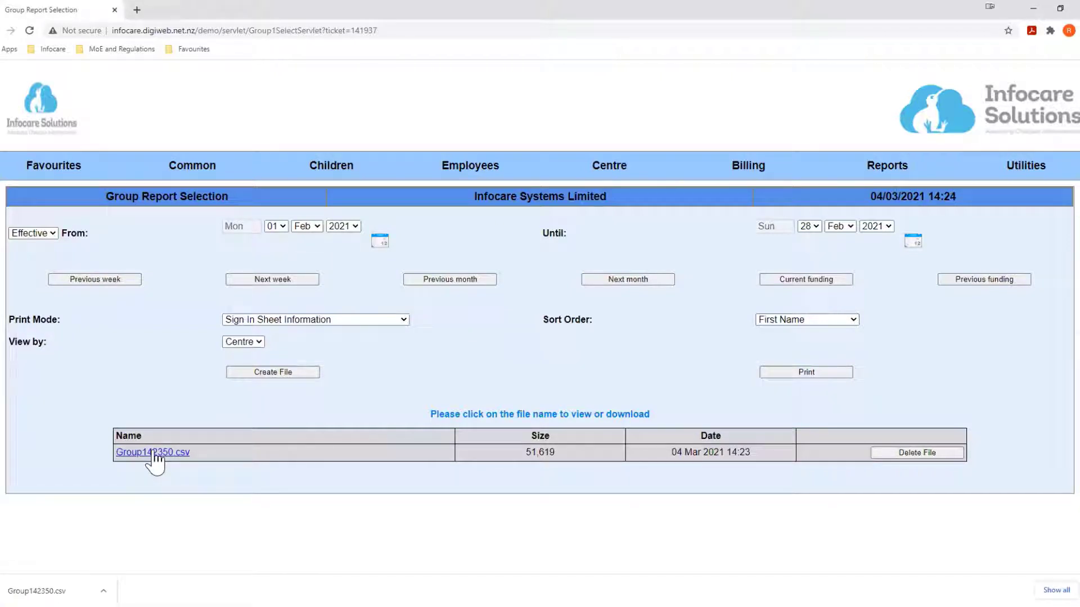
click(34, 591)
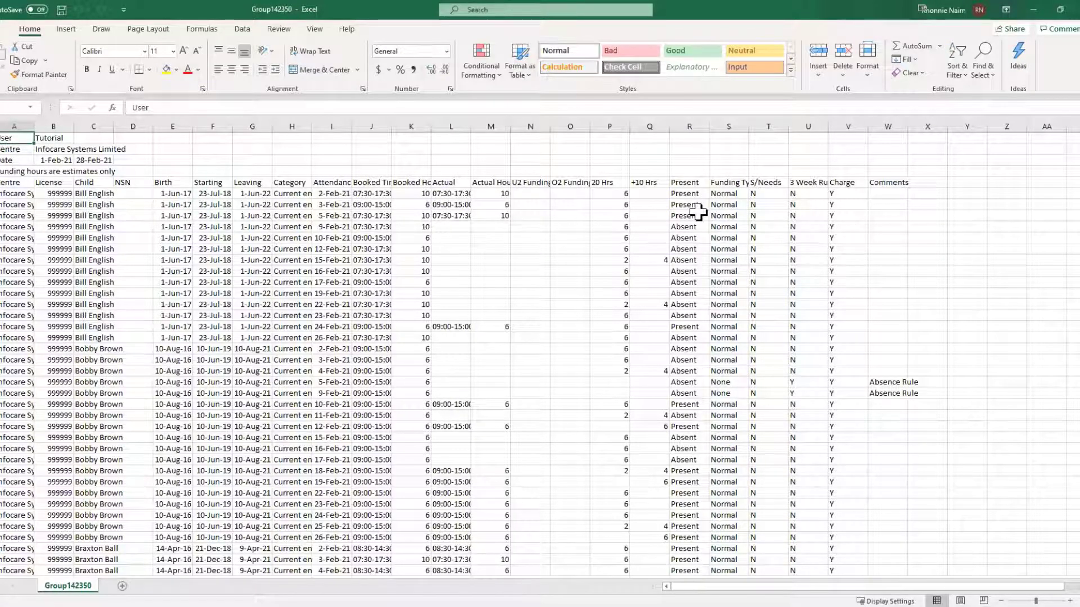
Step: Examine the Funding Type and Comments columns through all children's attendance rows for entries without normal funding
click(729, 126)
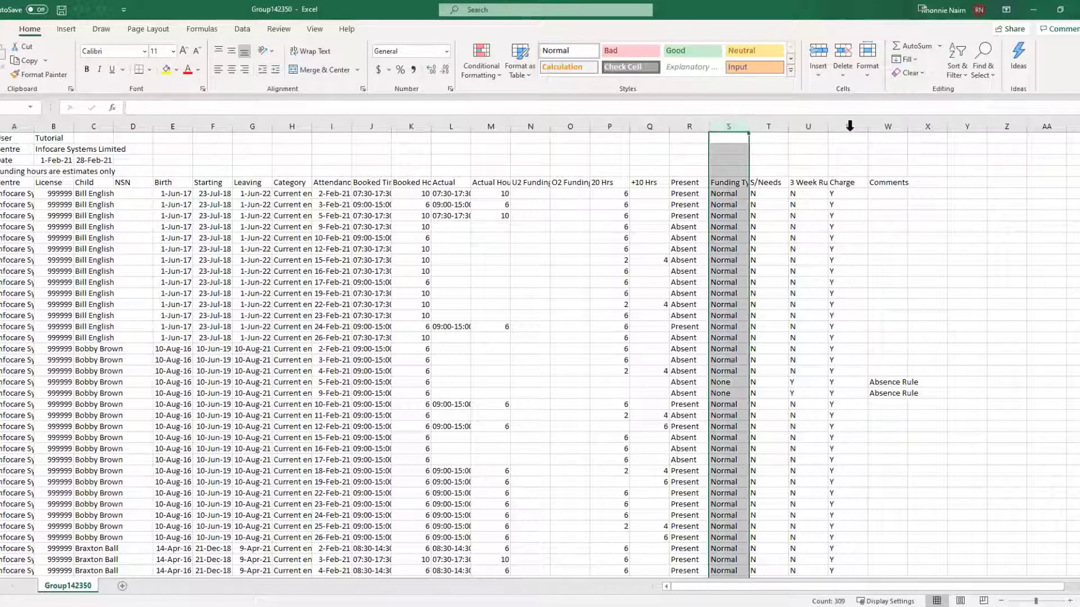
click(888, 126)
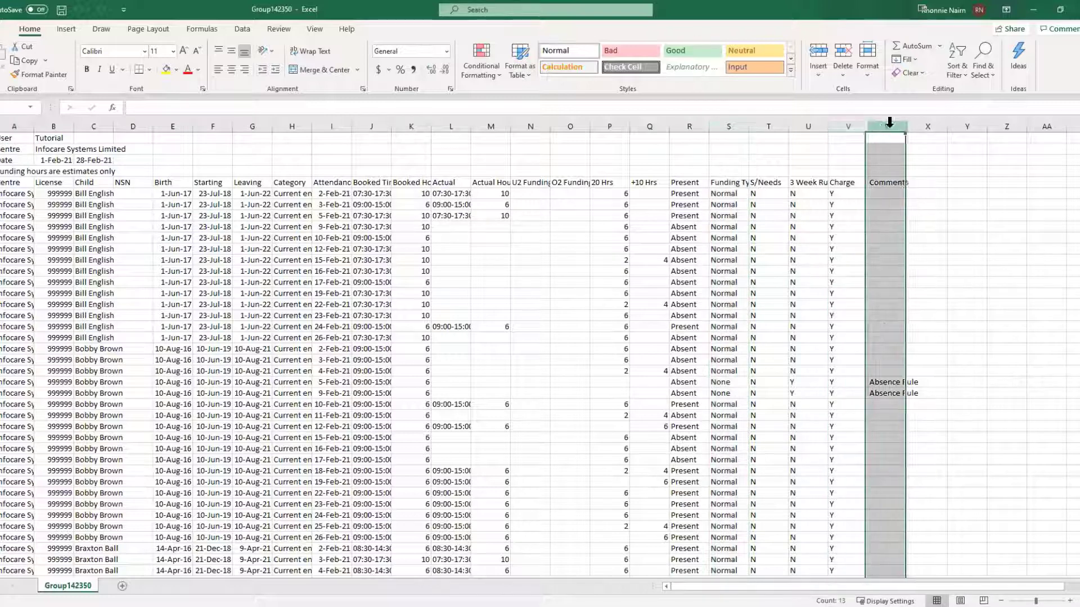
click(730, 125)
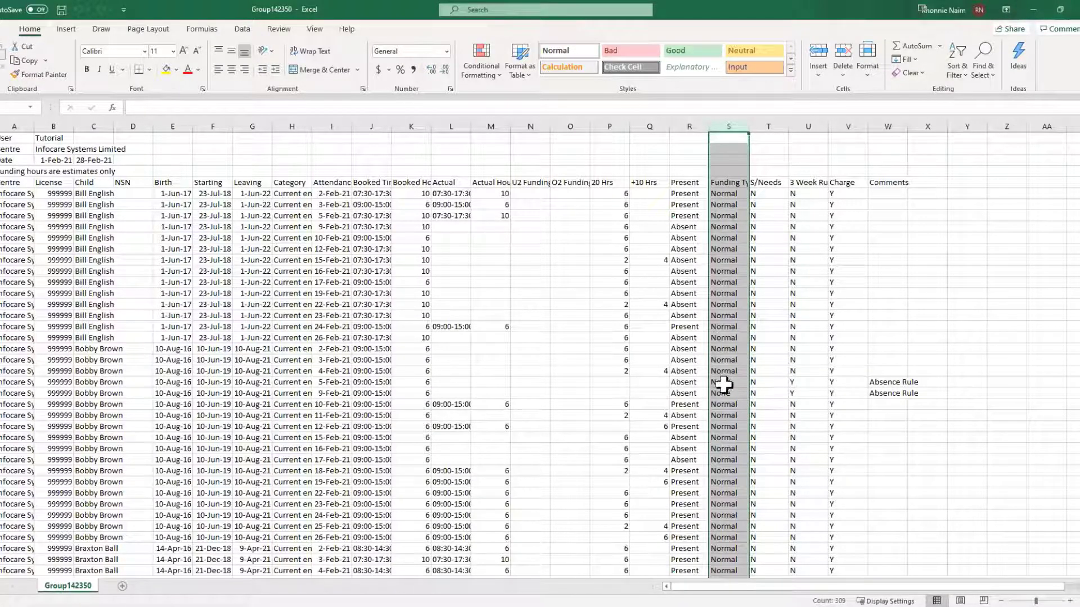
scroll(724, 385, down, 5)
scroll(724, 385, down, 17)
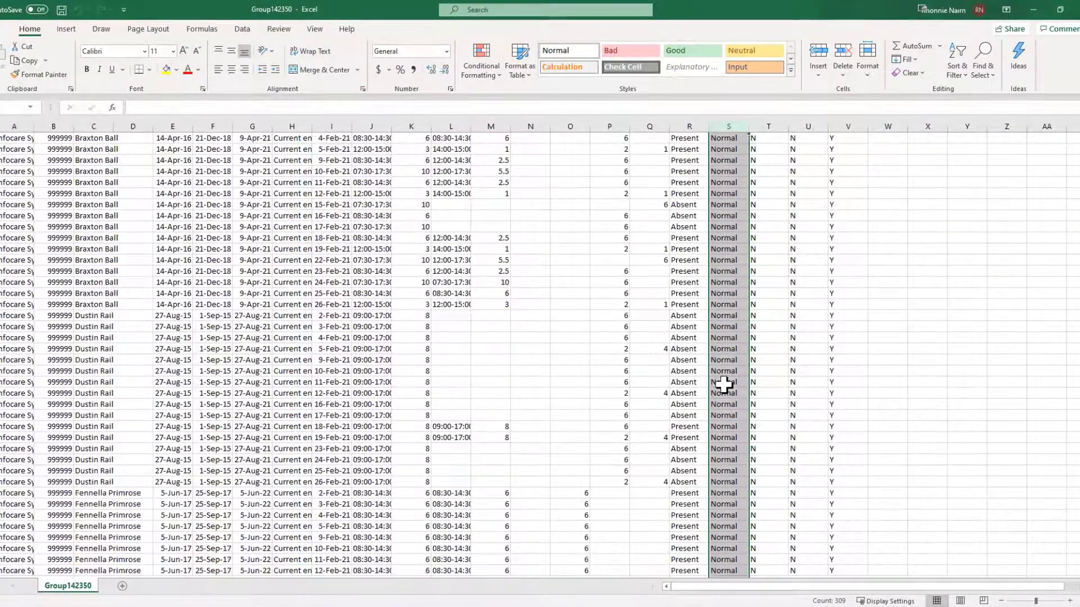
scroll(724, 386, down, 12)
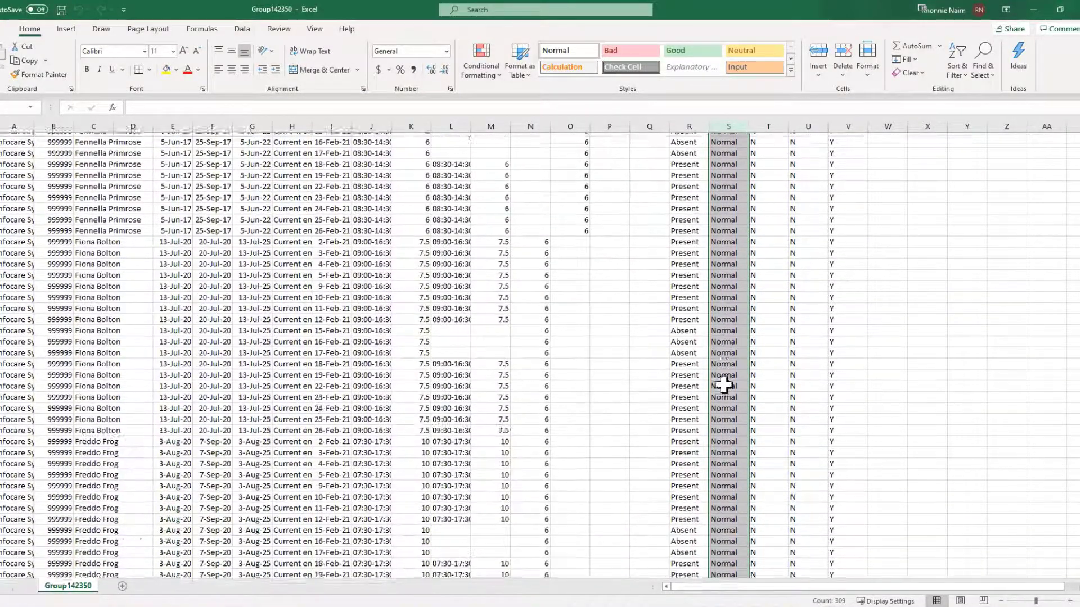
scroll(724, 386, down, 15)
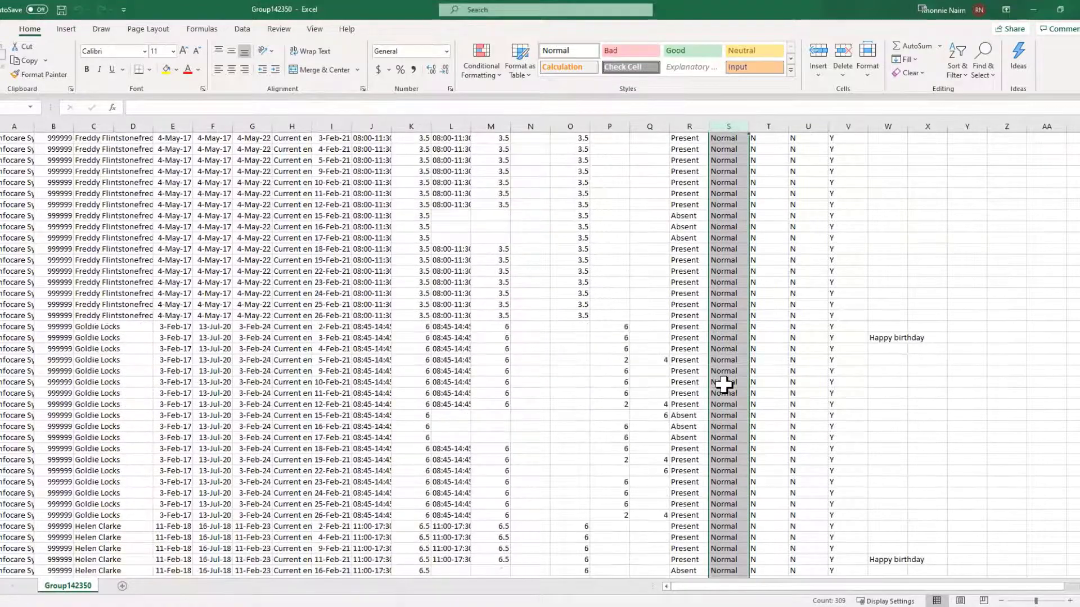
scroll(724, 385, down, 19)
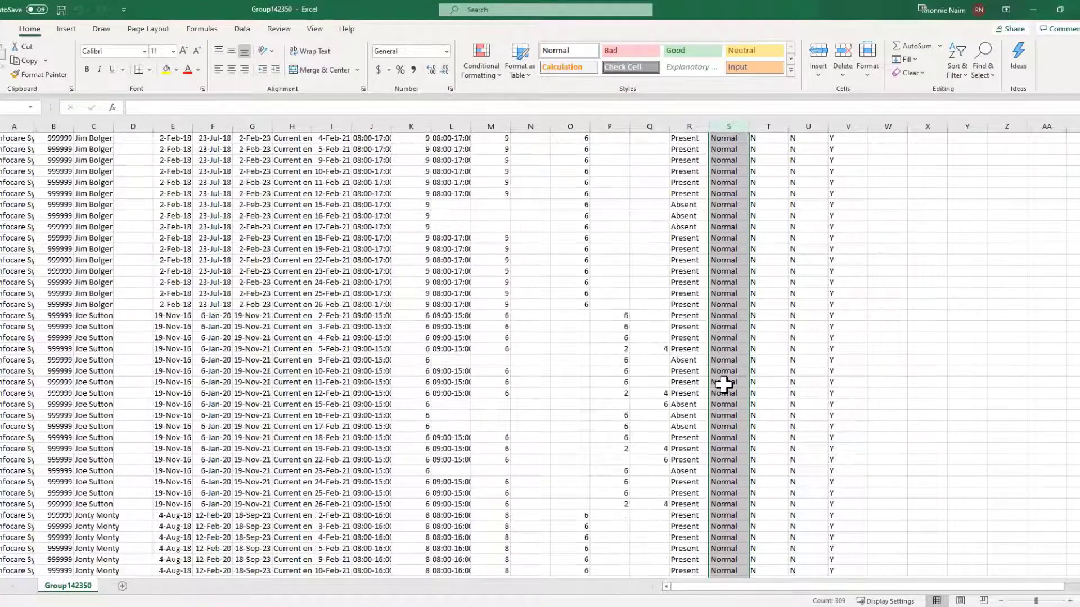
scroll(724, 385, down, 17)
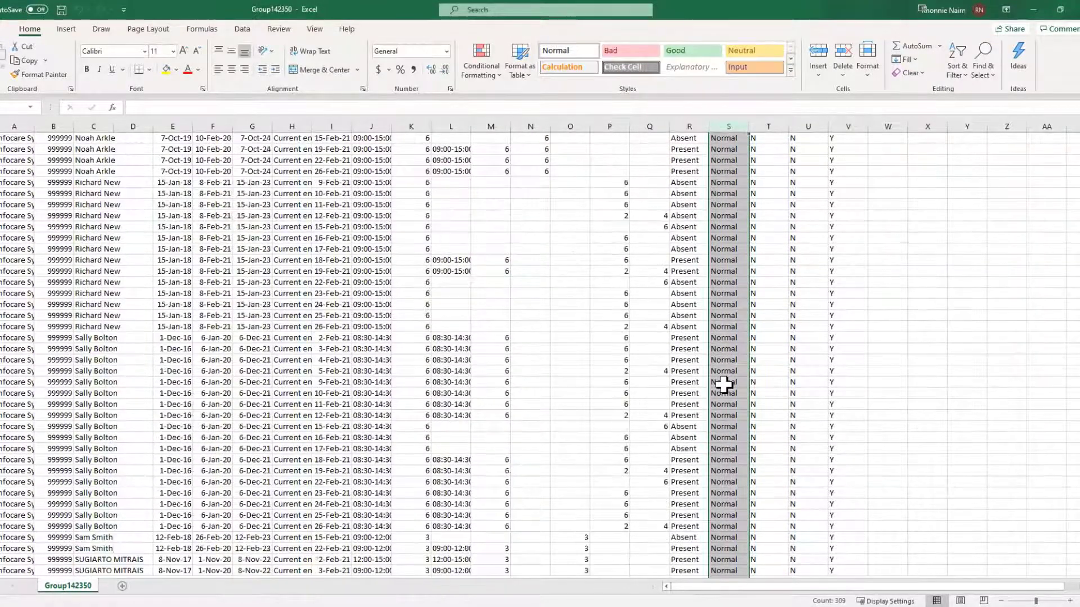
scroll(724, 385, down, 4)
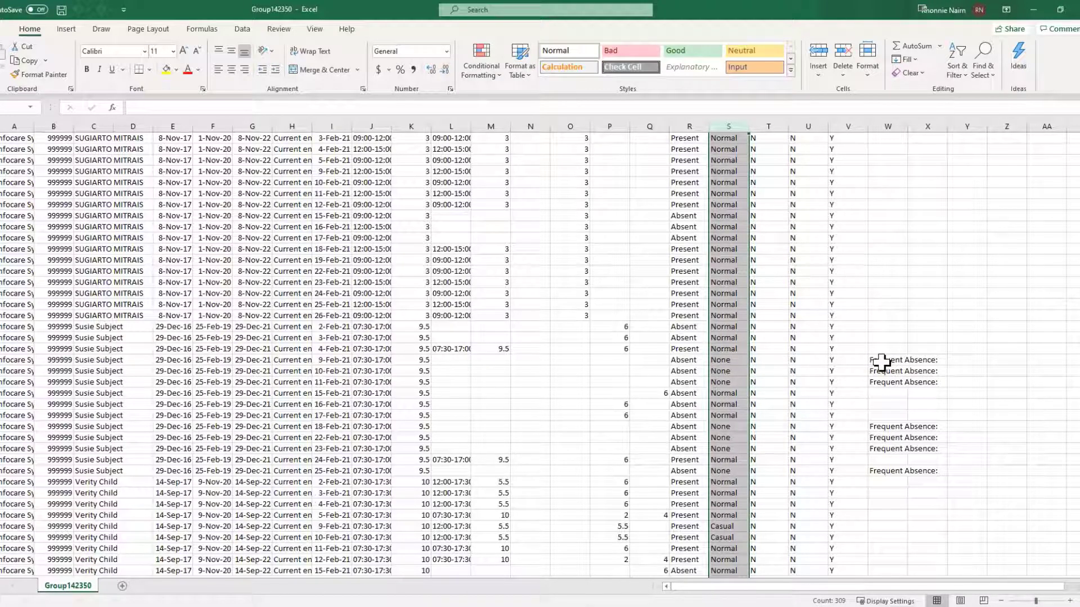
drag(724, 360, 727, 377)
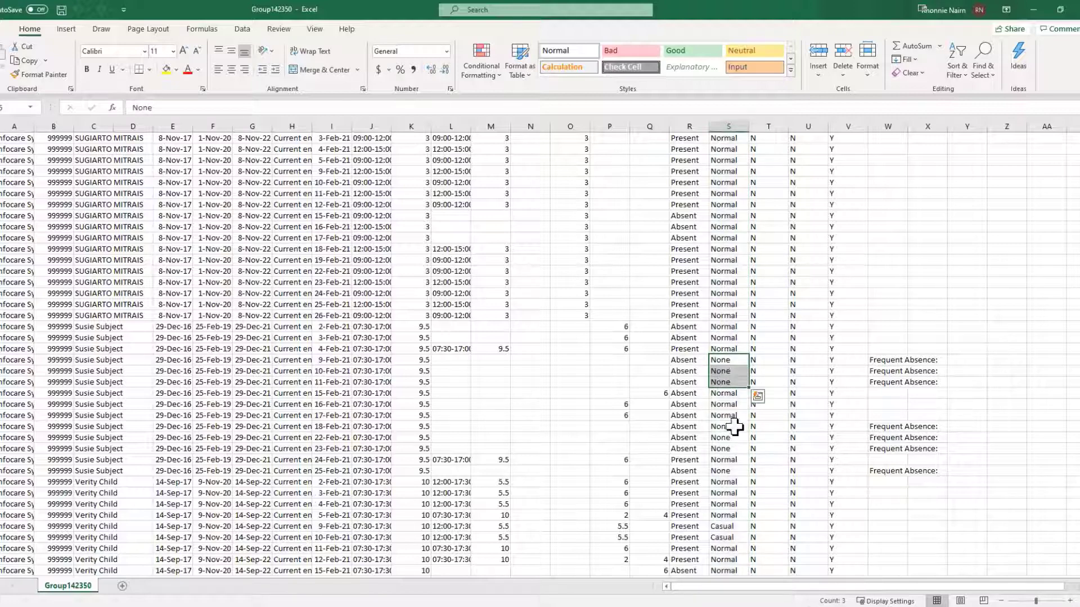
scroll(736, 461, down, 2)
scroll(736, 461, down, 3)
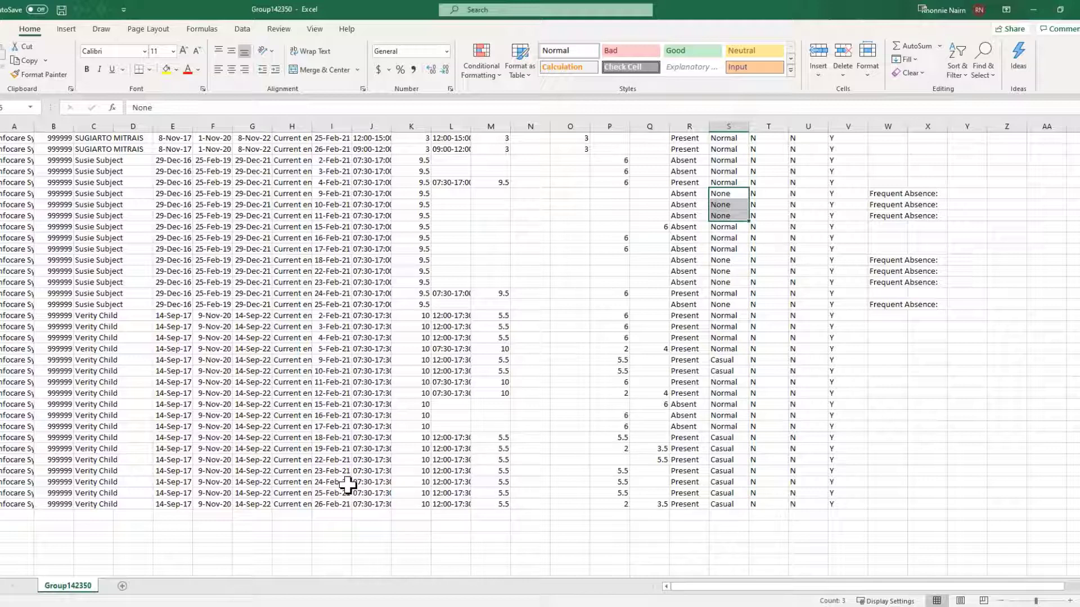
Step: Switch back to Infocare in the browser and open the Current enrolments sign in sheet for 09 February 2021
mouse_move(1, 606)
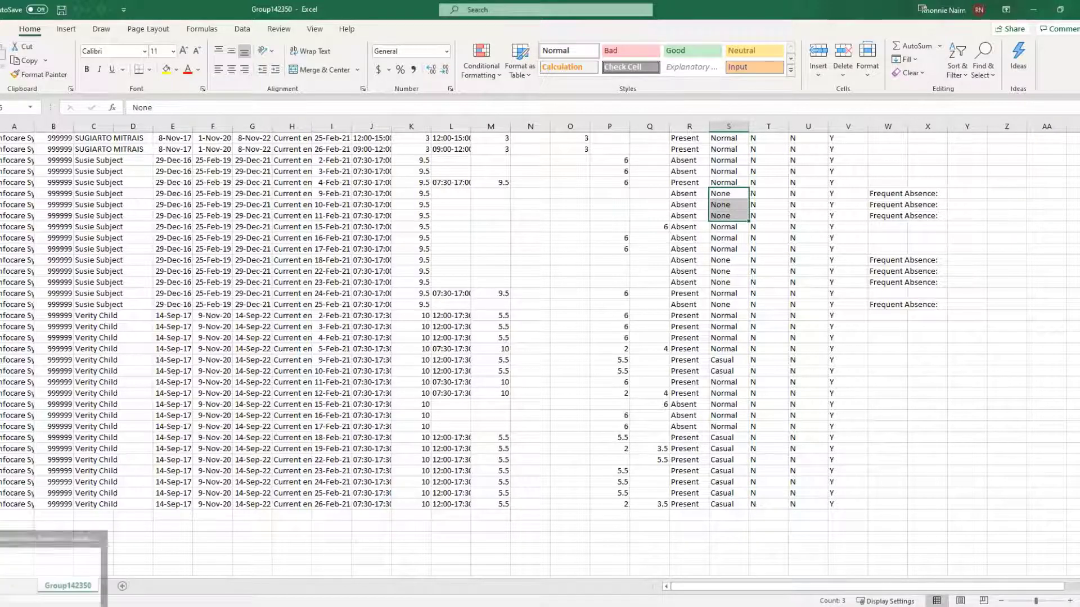
click(34, 590)
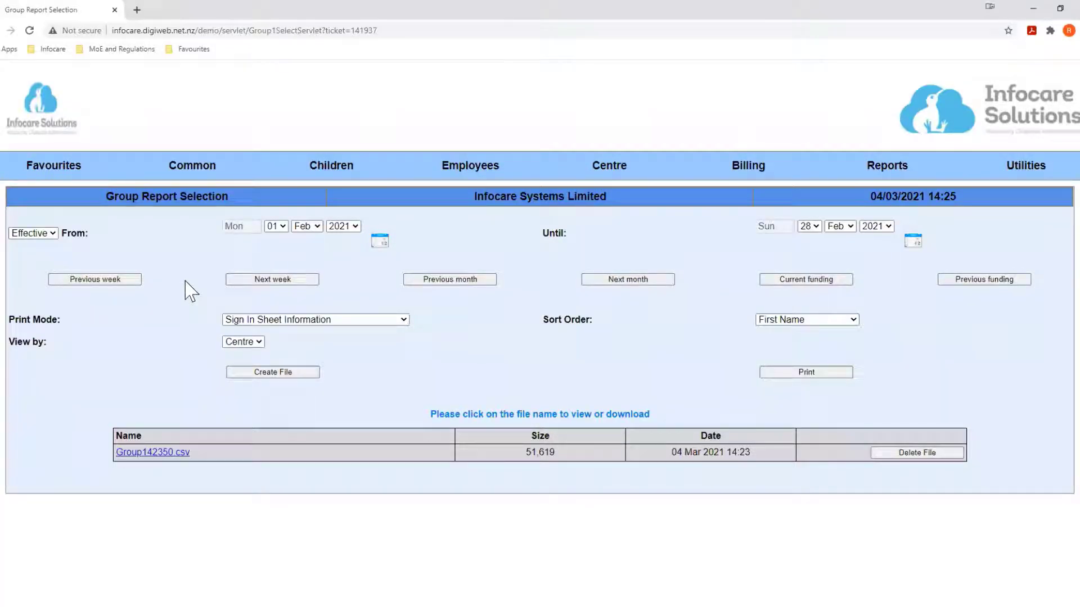
mouse_move(62, 168)
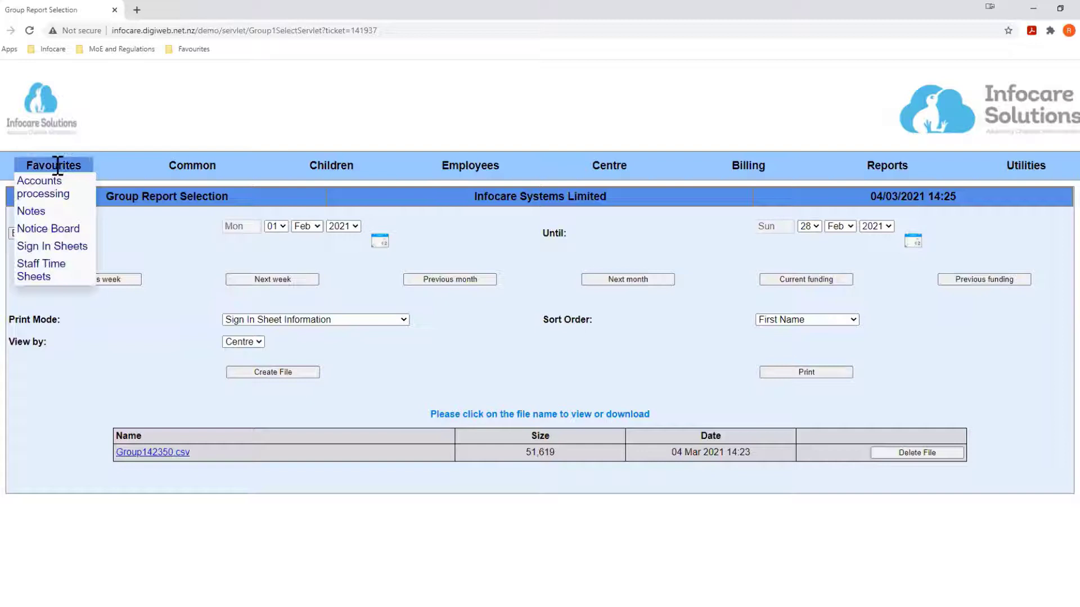
click(49, 247)
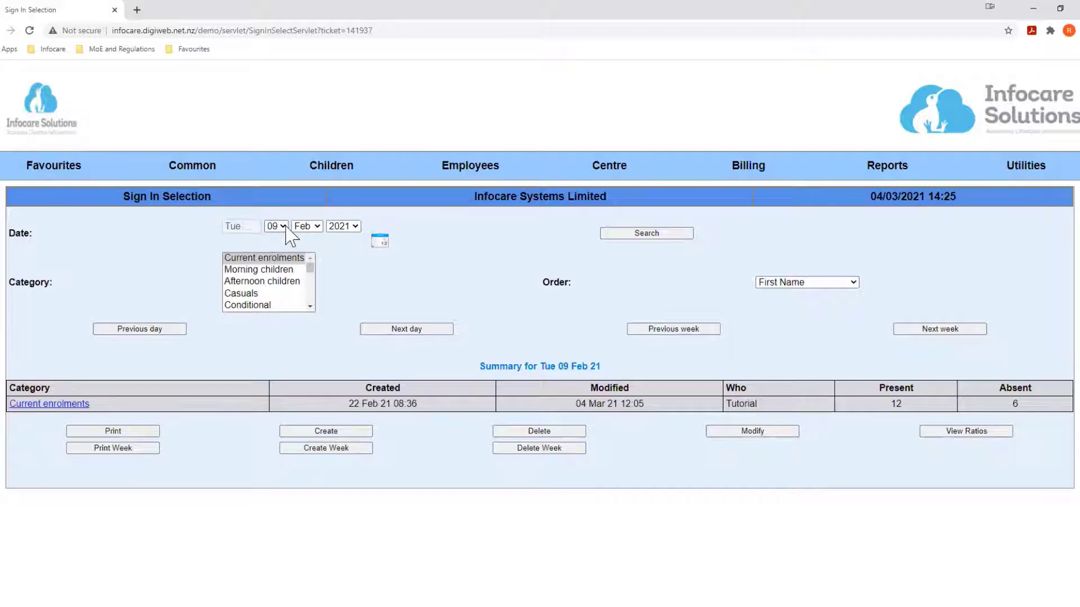
click(632, 233)
click(49, 405)
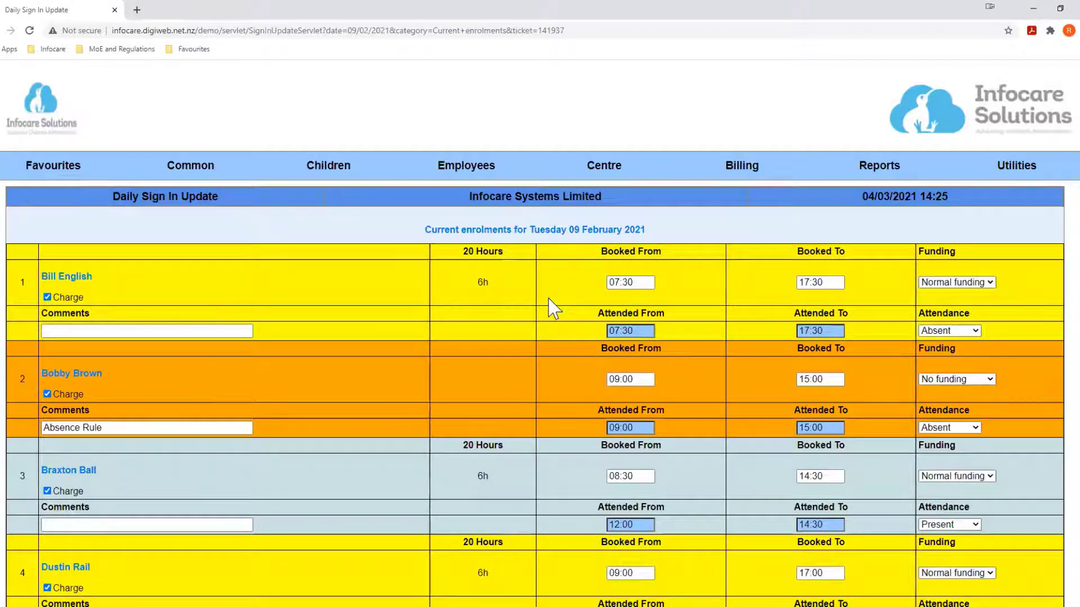
Step: For child 17 on the sign in sheet, clear the "Frequent Absence:" comment and set the funding to Normal funding
scroll(547, 298, down, 2)
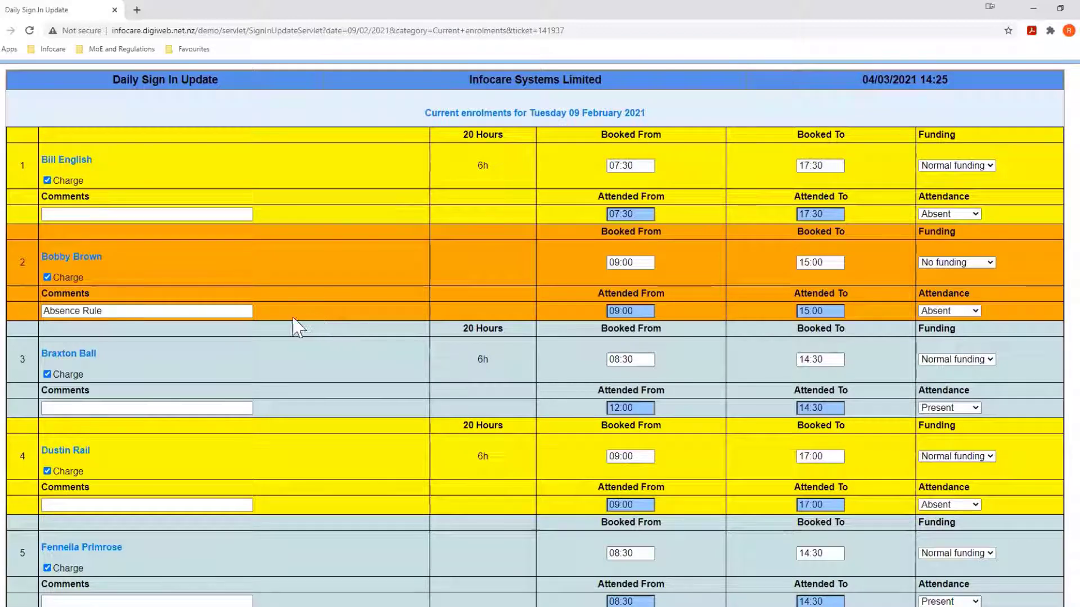
click(117, 311)
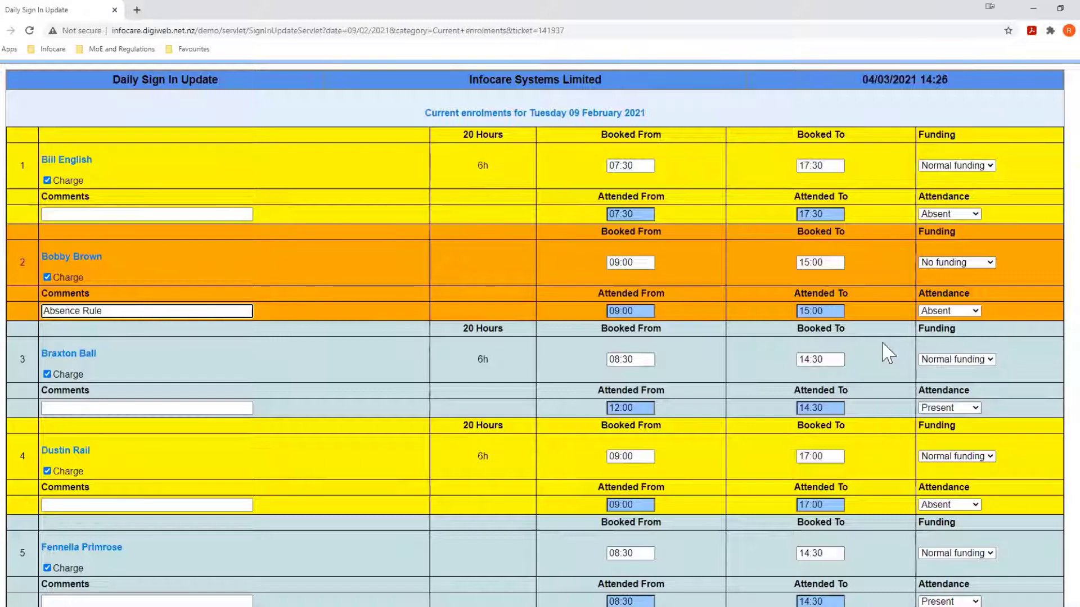
scroll(889, 353, down, 7)
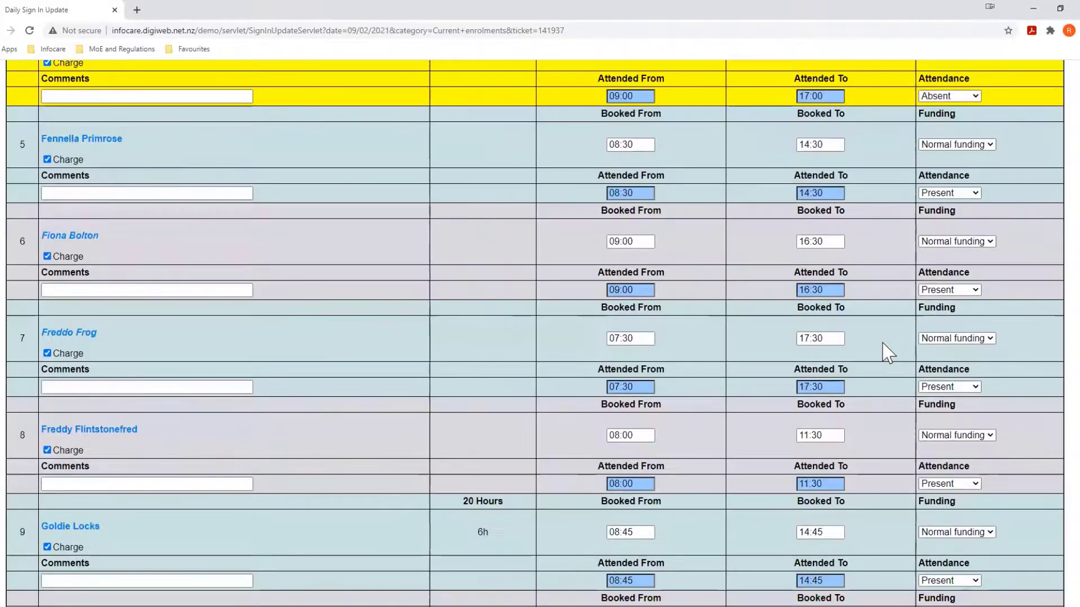
scroll(889, 353, down, 9)
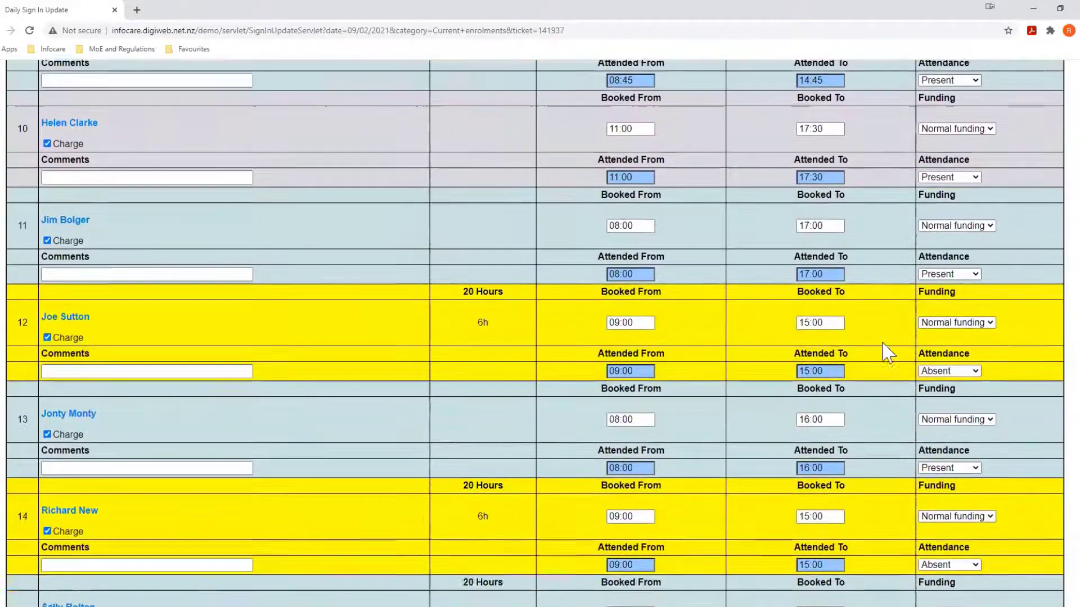
scroll(883, 346, down, 8)
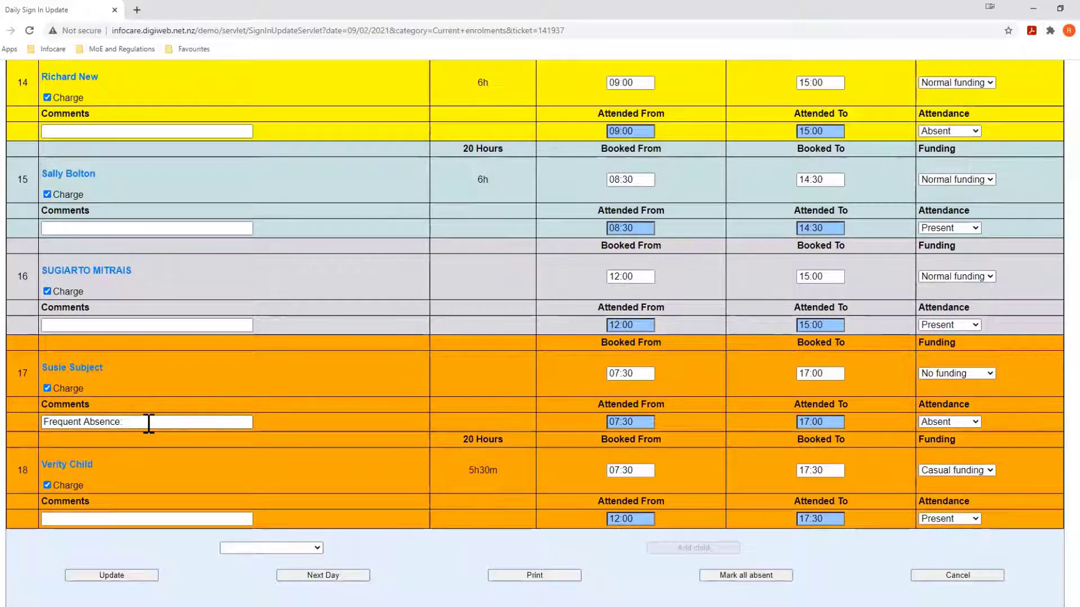
drag(153, 423, 30, 416)
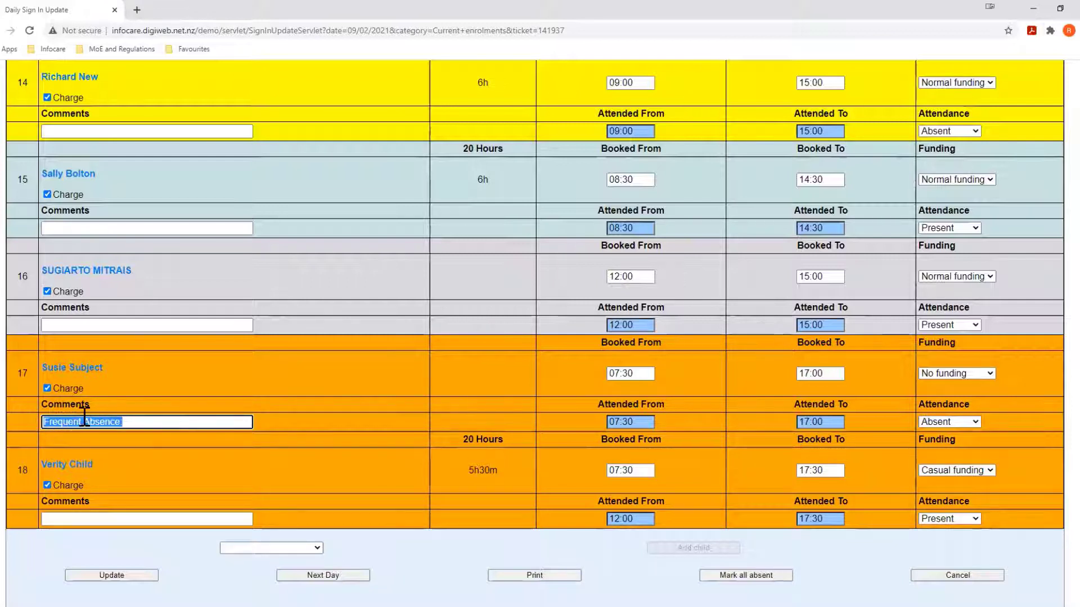
key(BackSpace)
click(951, 376)
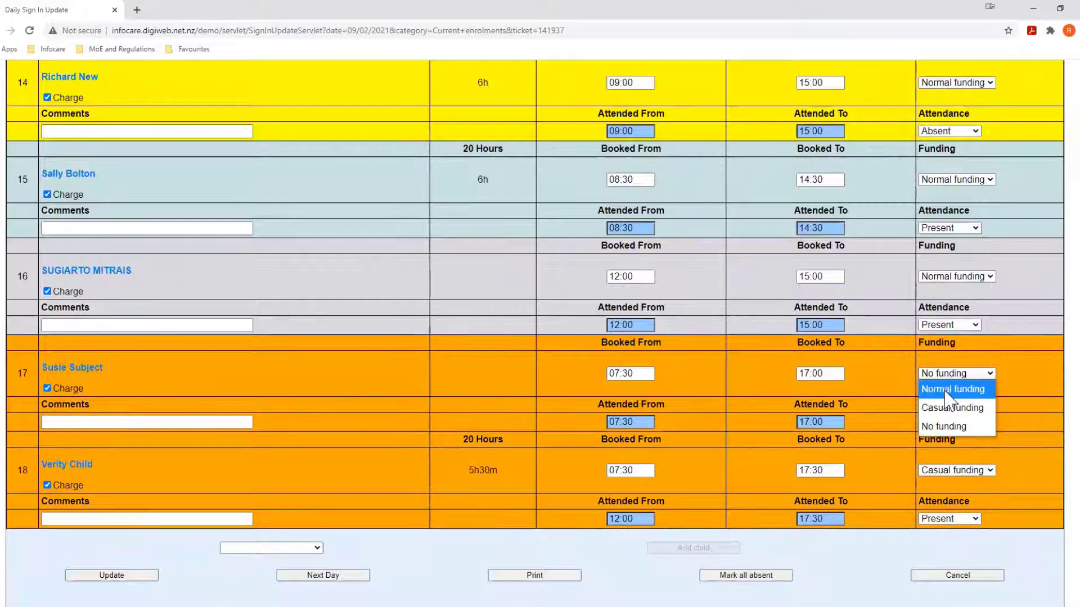
click(951, 389)
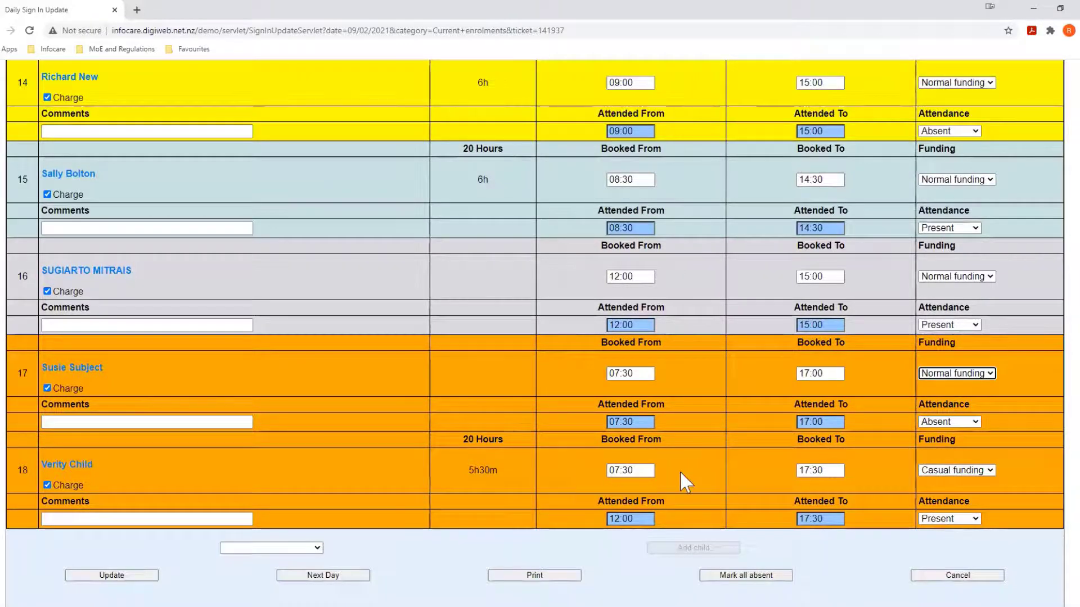
Step: Set child 18's funding to Normal funding on the 09 February sheet and advance to the 10 February 2021 sign in sheet
click(938, 477)
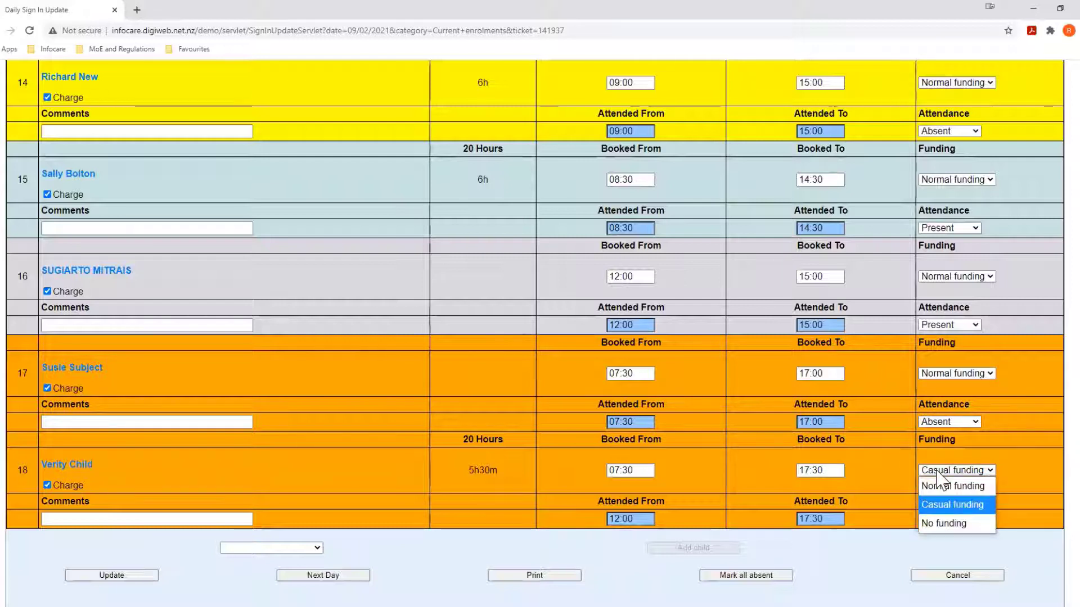
click(937, 486)
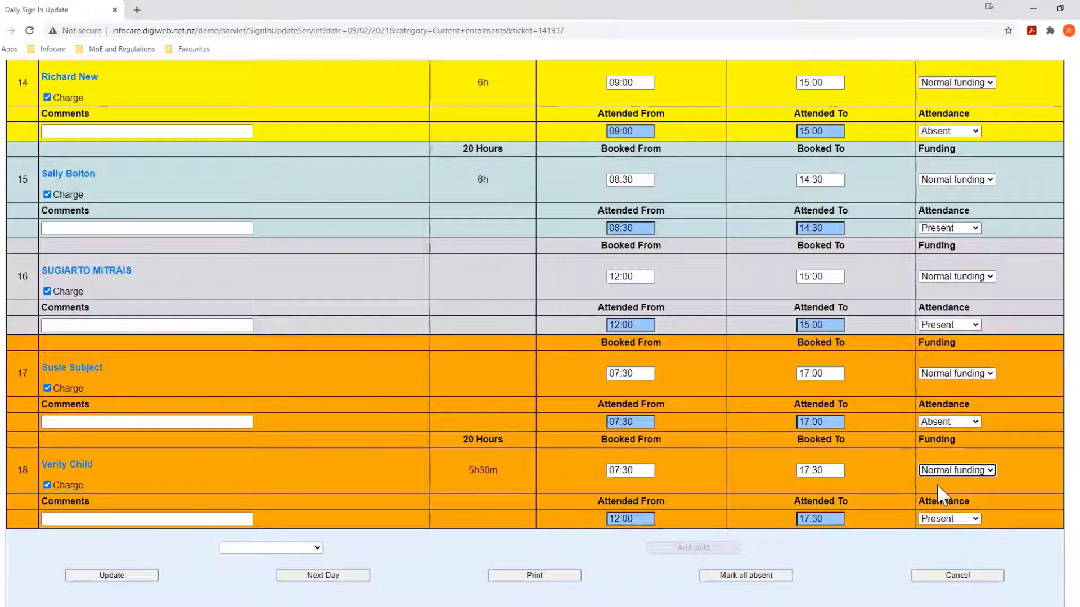
click(323, 576)
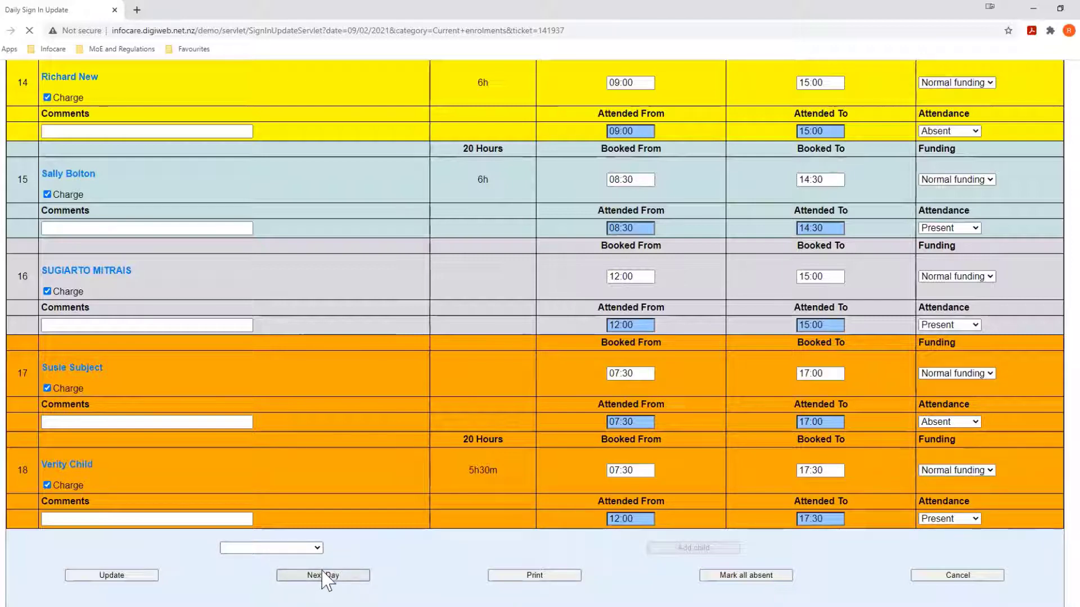
Step: For child 16 on the 10 February sheet, clear the "Frequent Absence:" comment and set the funding to Normal funding
scroll(786, 469, down, 7)
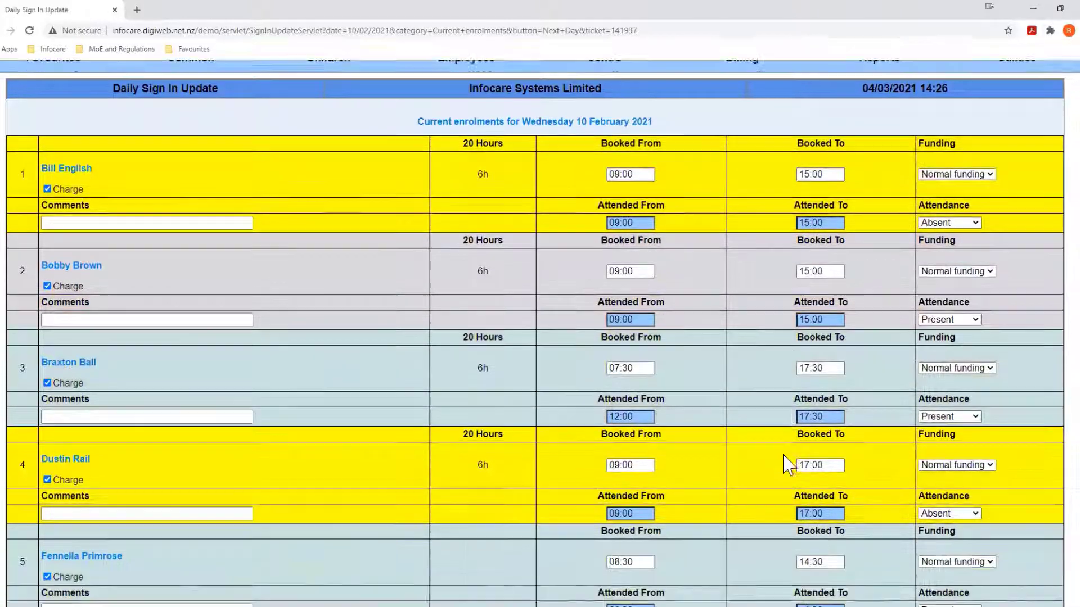
scroll(786, 469, down, 10)
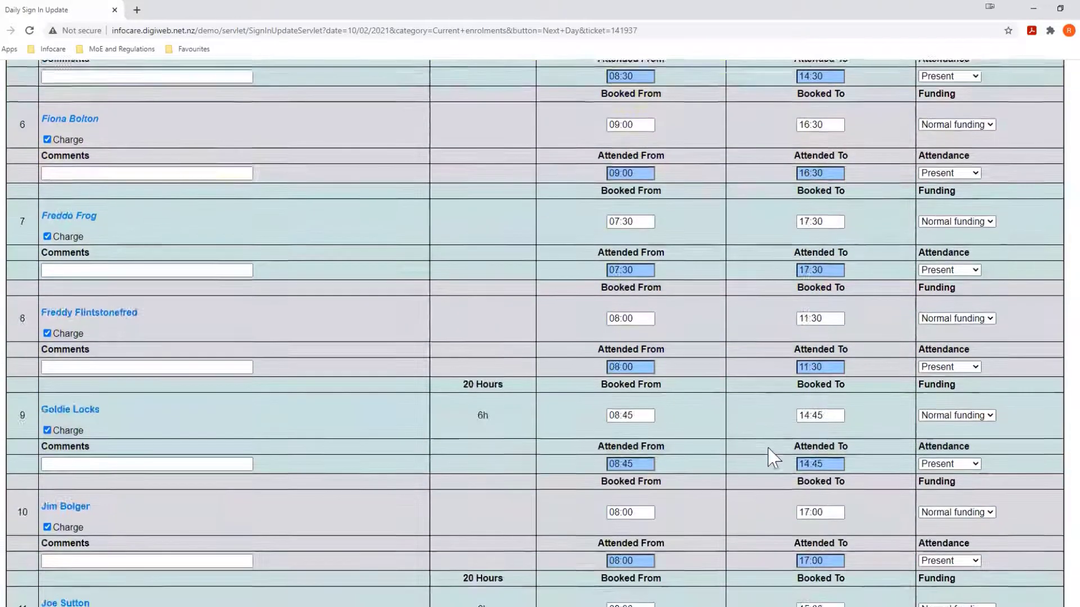
scroll(769, 450, down, 7)
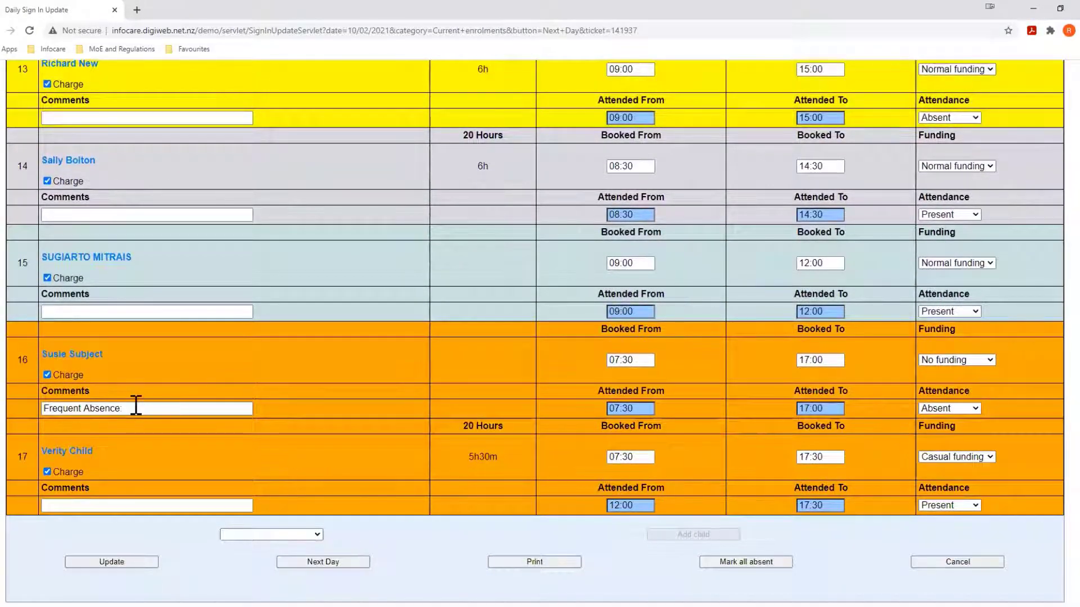
drag(128, 408, 43, 406)
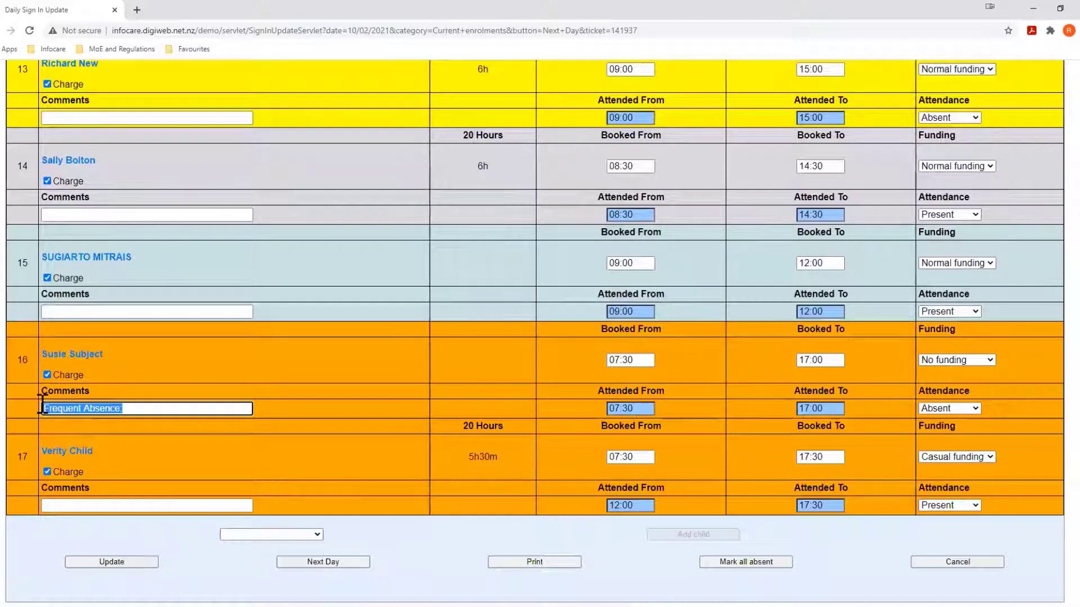
key(Delete)
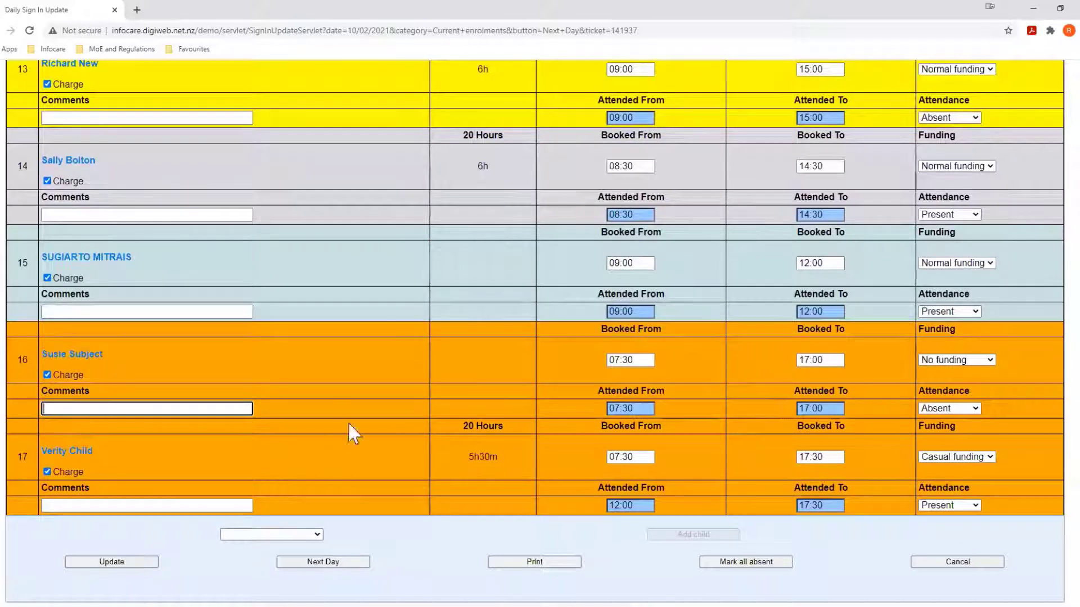
click(952, 360)
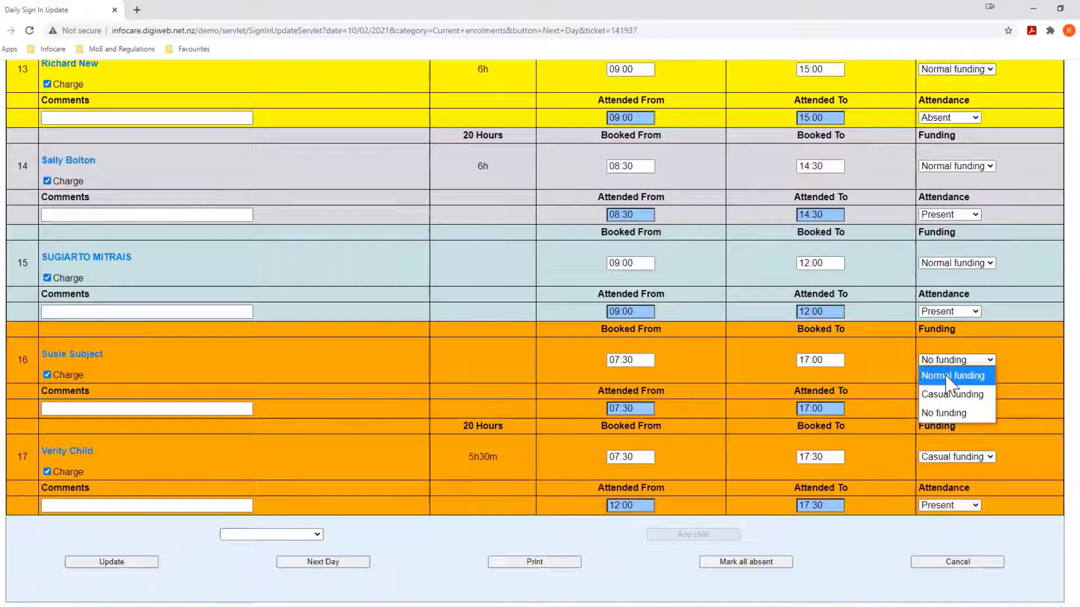
click(946, 376)
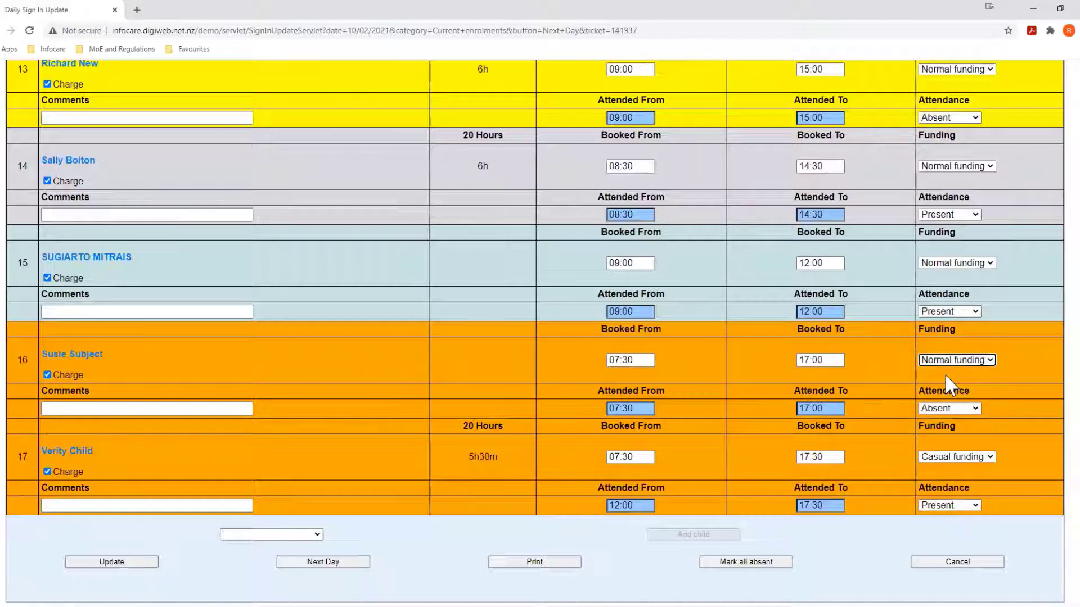
Step: Set child 17's funding to Normal funding on the 10 February sheet and advance to the 11 February 2021 sign in sheet
click(963, 457)
click(948, 474)
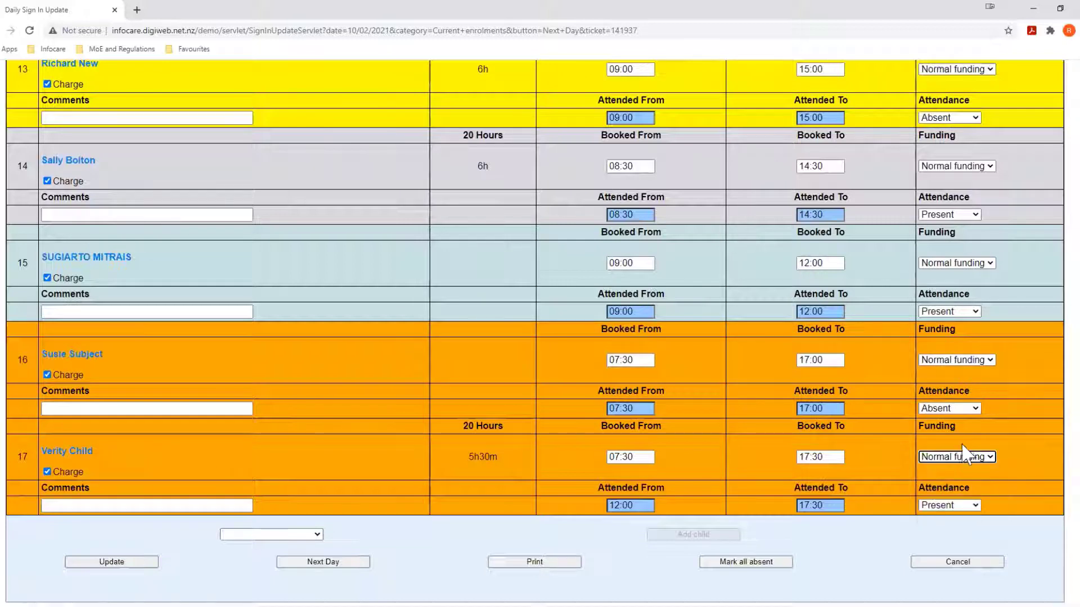
click(315, 562)
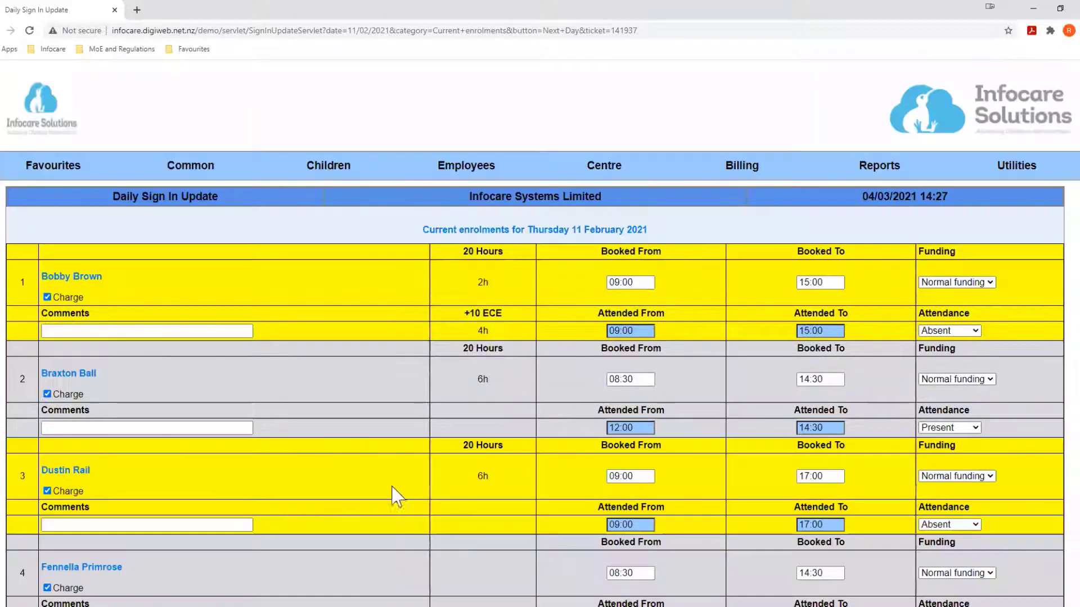
Step: Clear the "Frequent Absence:" comment for child 16 on the 11 February sheet
scroll(416, 466, down, 4)
scroll(419, 467, down, 3)
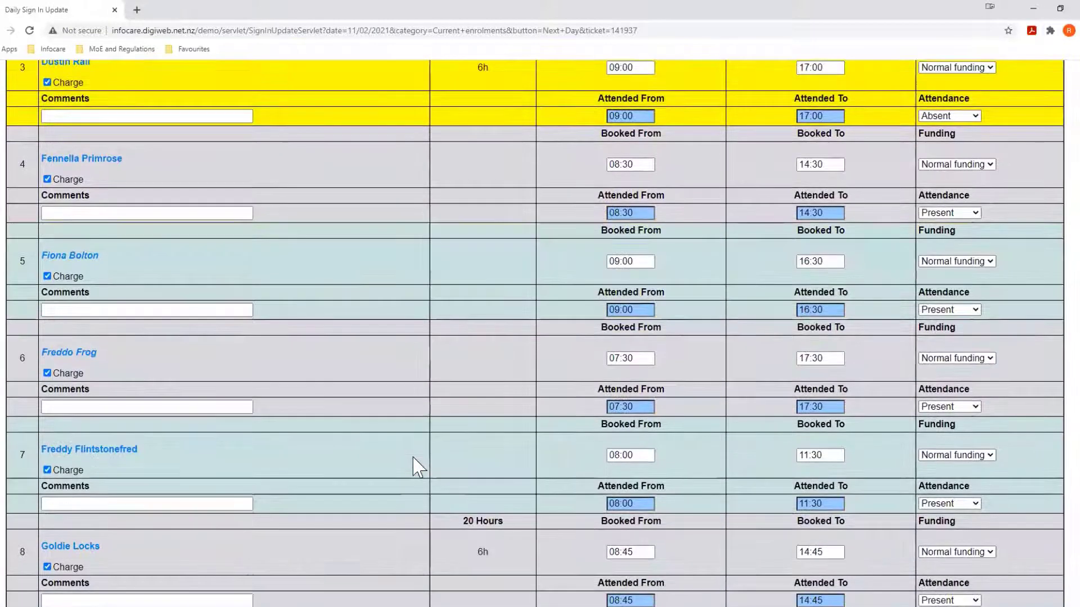
scroll(419, 467, down, 3)
scroll(419, 467, down, 2)
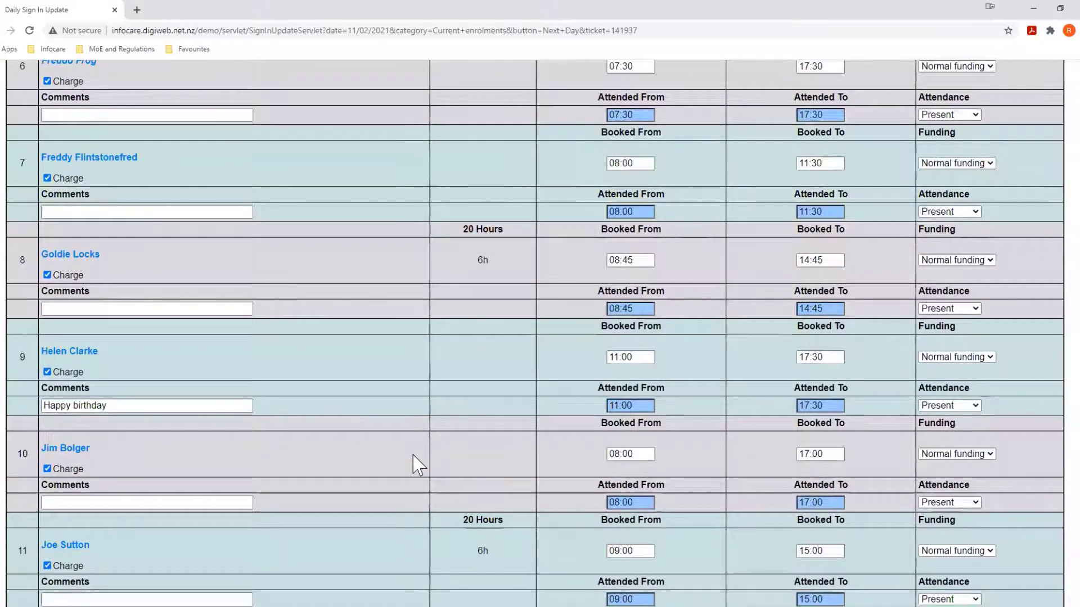
scroll(419, 466, down, 3)
scroll(419, 466, down, 8)
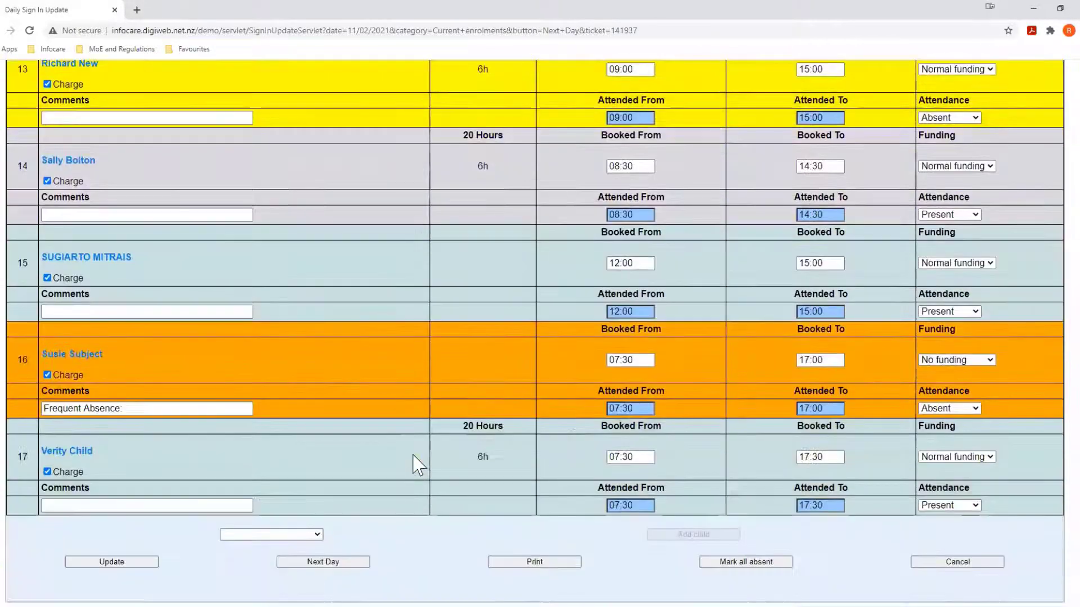
drag(137, 409, 40, 408)
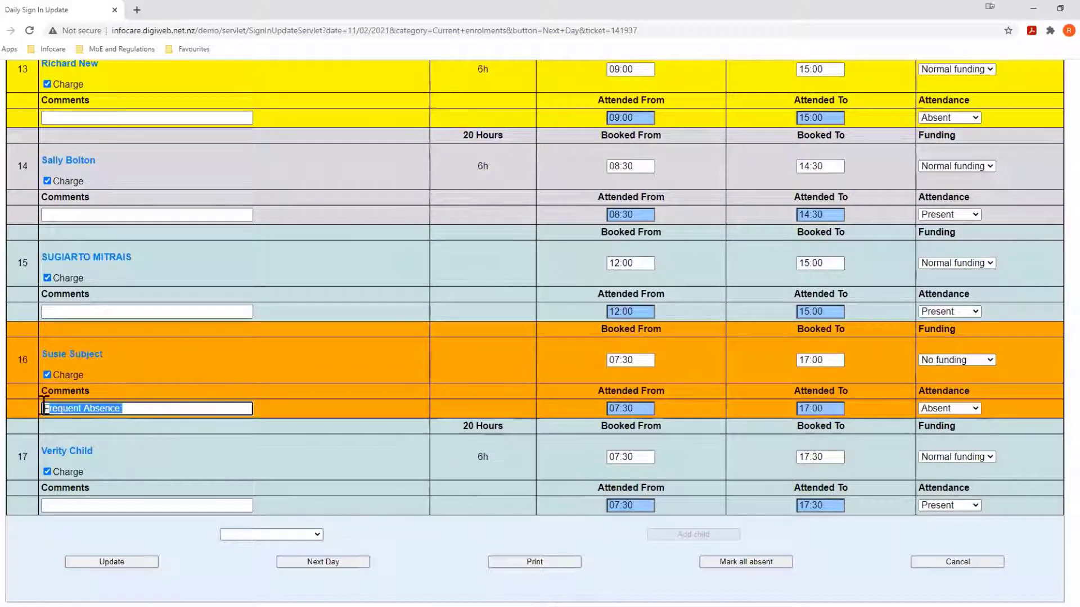
key(Delete)
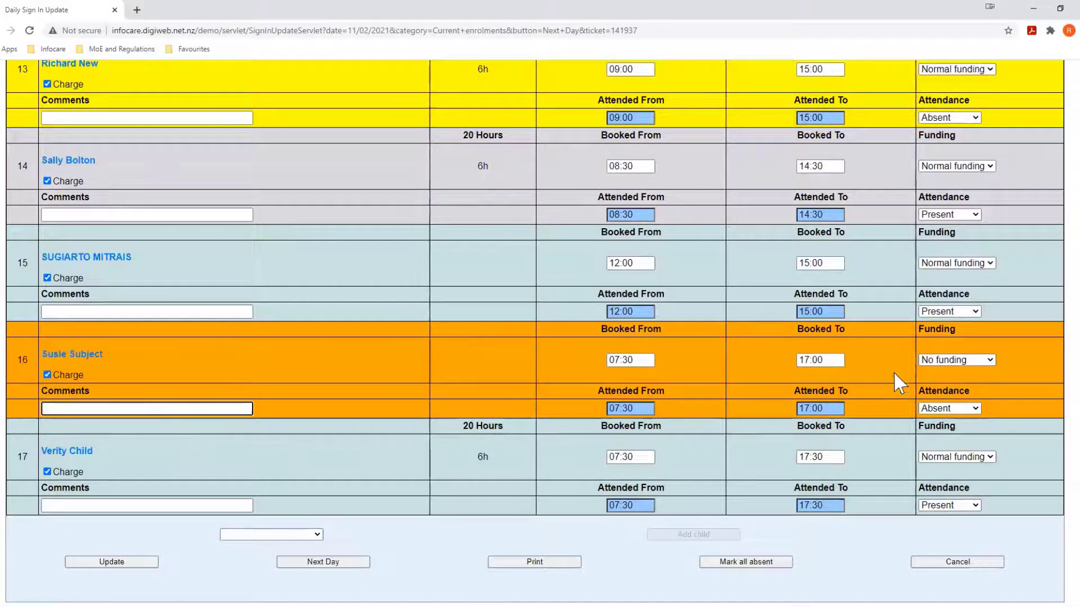
Step: Set child 16's funding to Normal funding on the 11 February sheet and save the updated sign in sheet
click(939, 361)
click(939, 376)
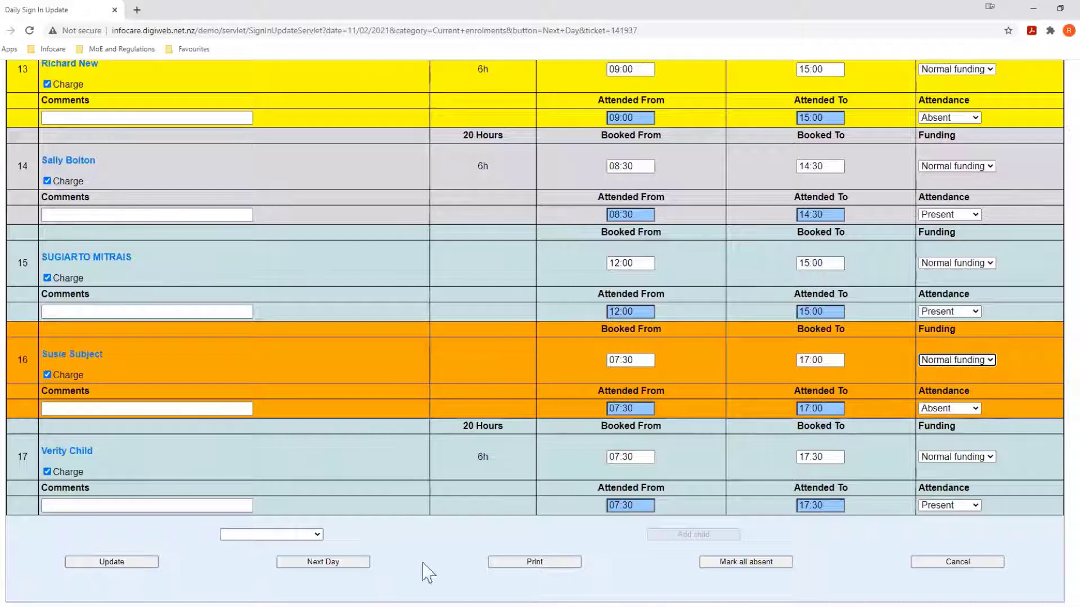
click(137, 565)
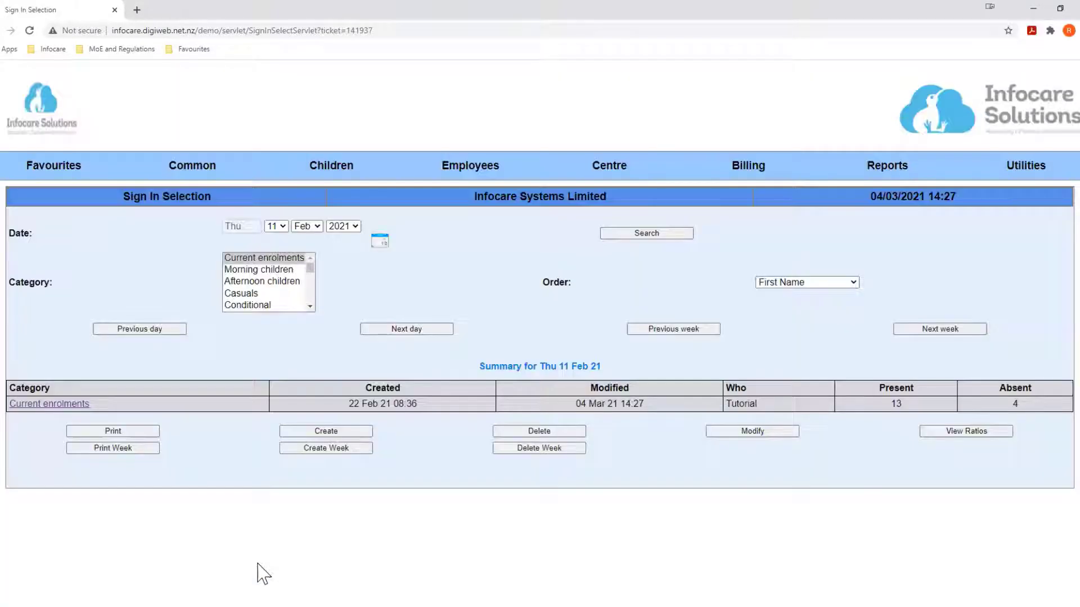